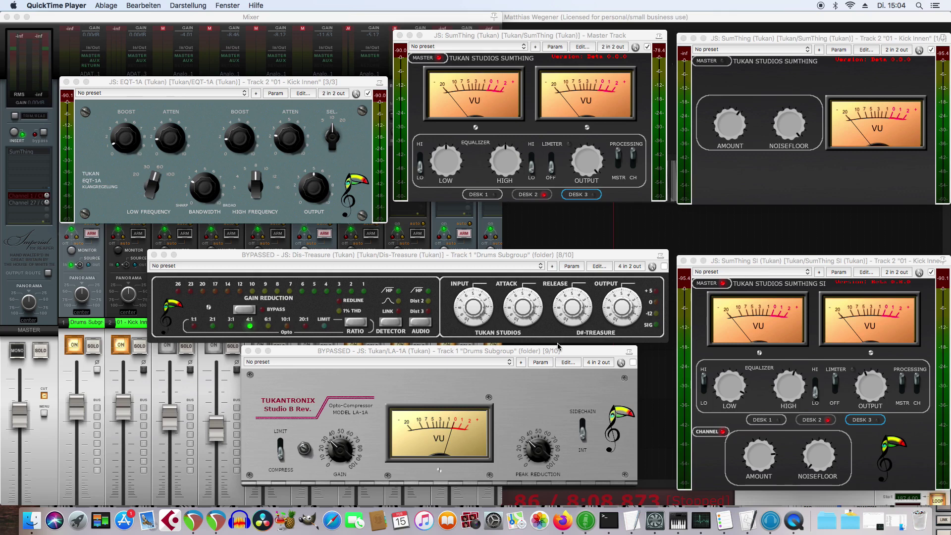
Nudge the EQT-1A window down and inspect its EQ curve chart at full size
{"action": "left_click_drag", "start_coordinate": [230, 85], "coordinate": [230, 71]}
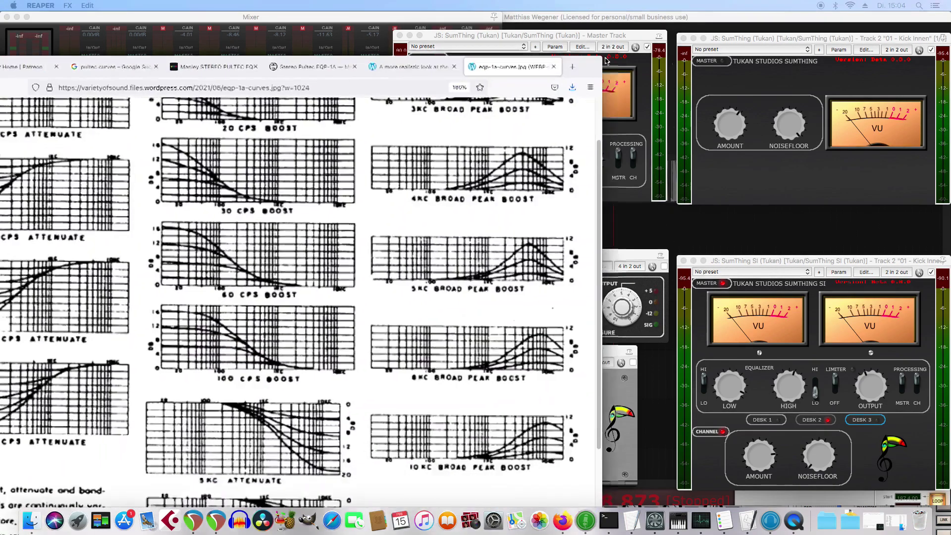
{"action": "left_click", "coordinate": [738, 258]}
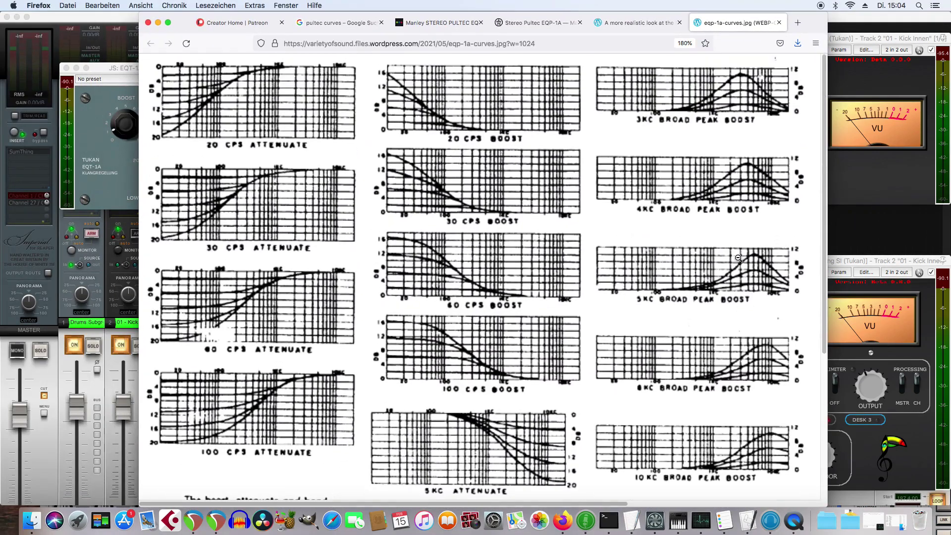
{"action": "scroll", "coordinate": [720, 253], "scroll_direction": "down", "scroll_amount": 5}
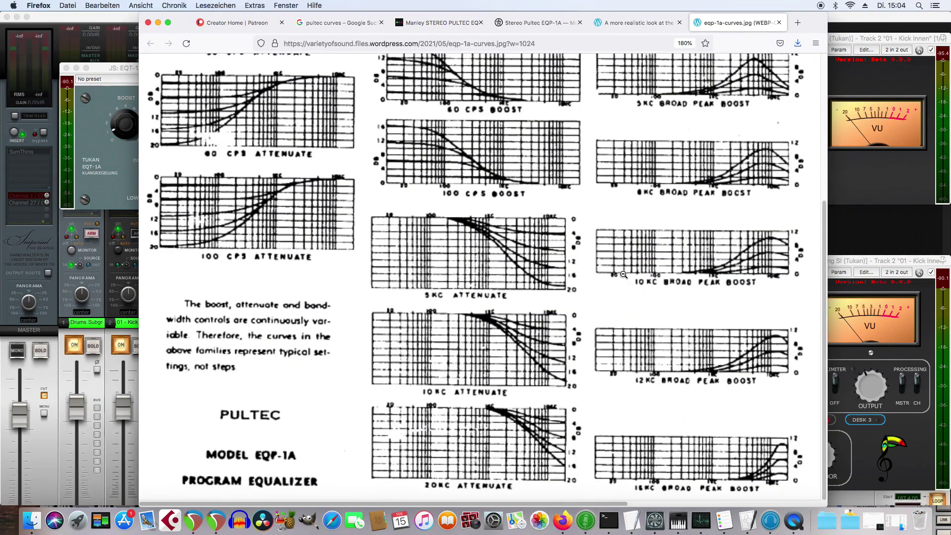
{"action": "left_click", "coordinate": [503, 335]}
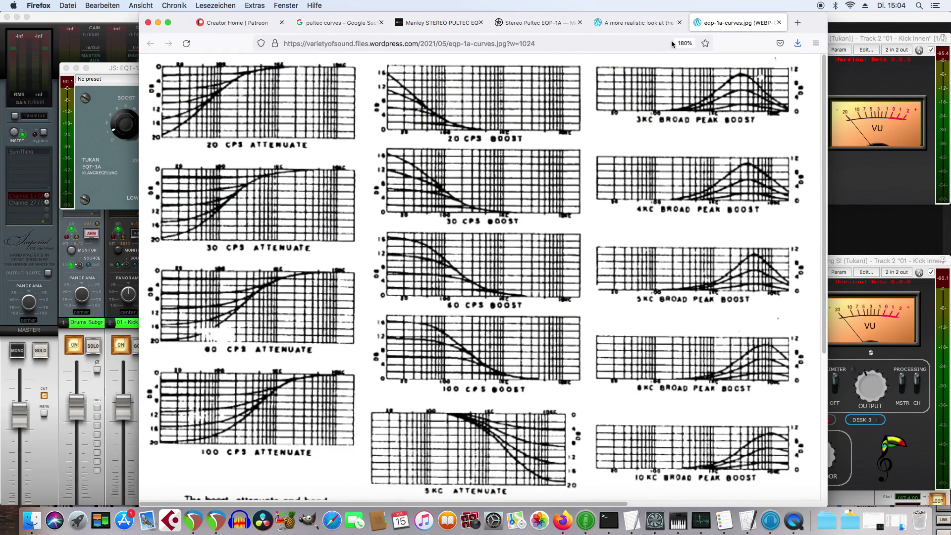
{"action": "key", "text": "super+tab"}
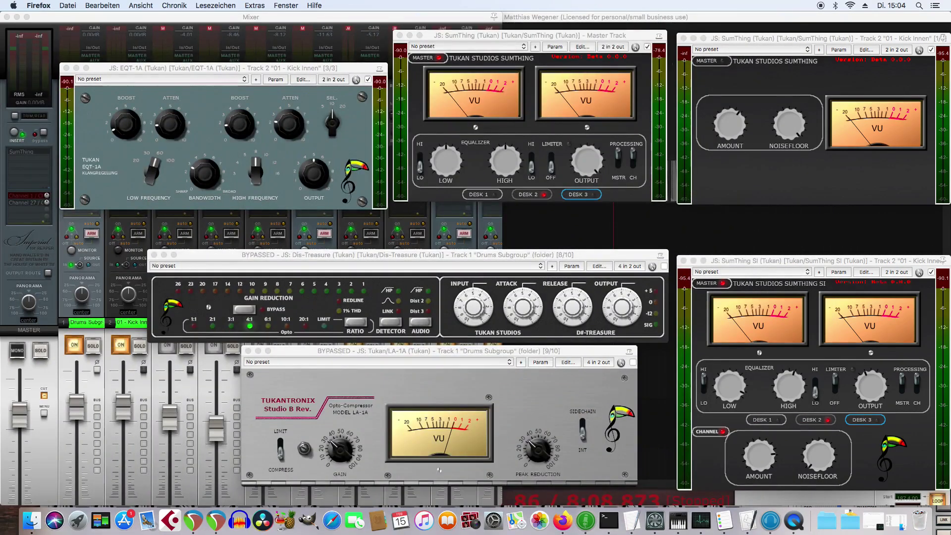
Choose a different low frequency on the kick's EQT-1A and lower its low attenuation
{"action": "left_click", "coordinate": [256, 106]}
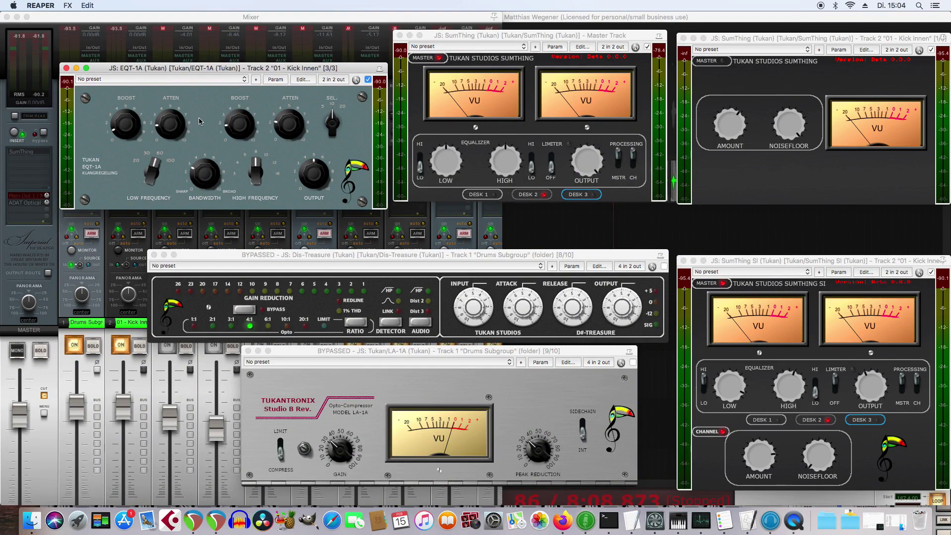
{"action": "mouse_move", "coordinate": [152, 167]}
{"action": "left_mouse_down"}
{"action": "mouse_move", "coordinate": [159, 198]}
{"action": "mouse_move", "coordinate": [154, 171]}
{"action": "left_mouse_up"}
{"action": "mouse_move", "coordinate": [177, 118]}
{"action": "left_mouse_down"}
{"action": "mouse_move", "coordinate": [176, 105]}
{"action": "mouse_move", "coordinate": [172, 129]}
{"action": "mouse_move", "coordinate": [175, 121]}
{"action": "left_mouse_up"}
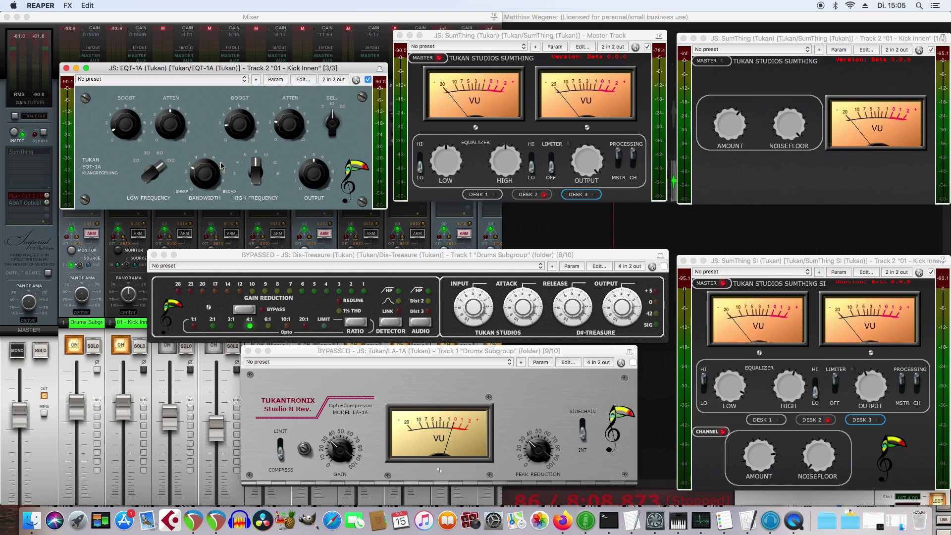
Close EQT-1A, re-float SumThing SI from the kick's FX chain, and raise it higher
{"action": "left_click", "coordinate": [66, 68]}
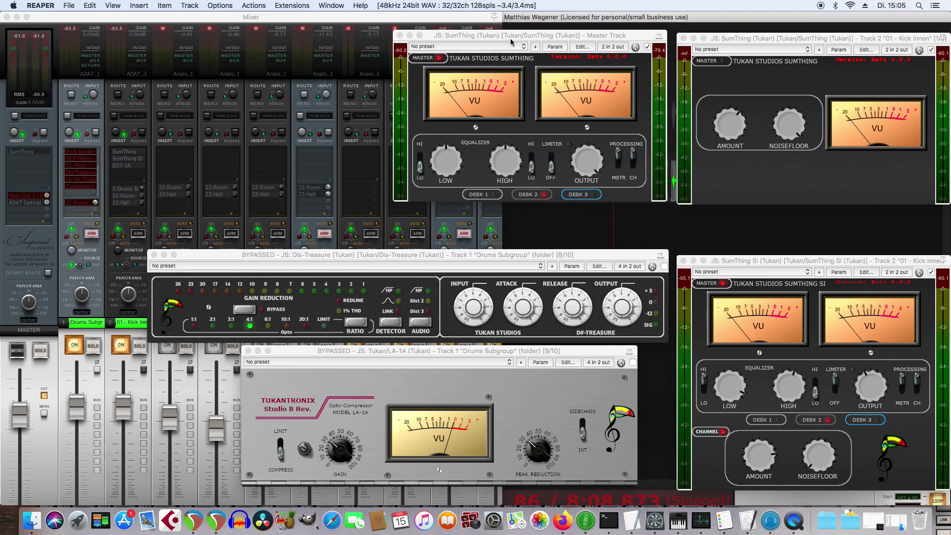
{"action": "left_click", "coordinate": [730, 259]}
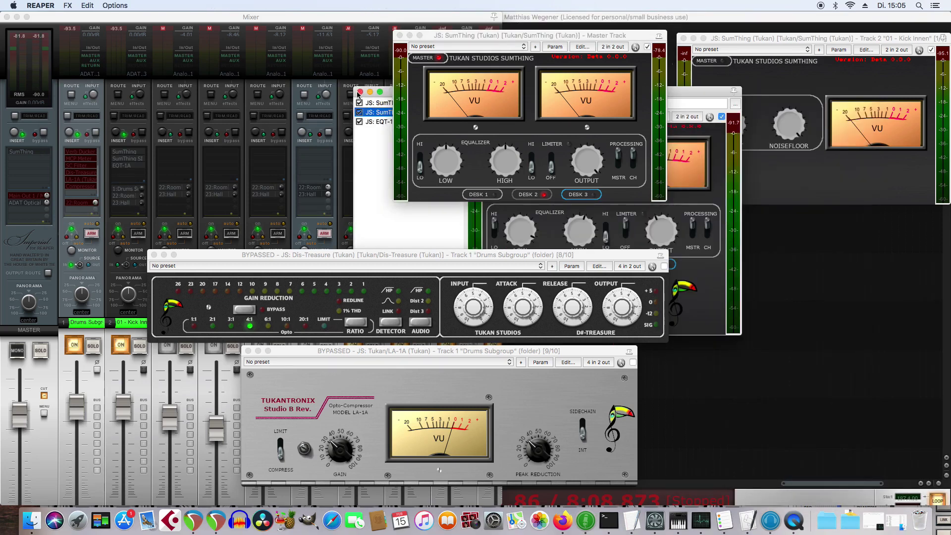
{"action": "left_click", "coordinate": [360, 92]}
{"action": "left_click", "coordinate": [360, 92]}
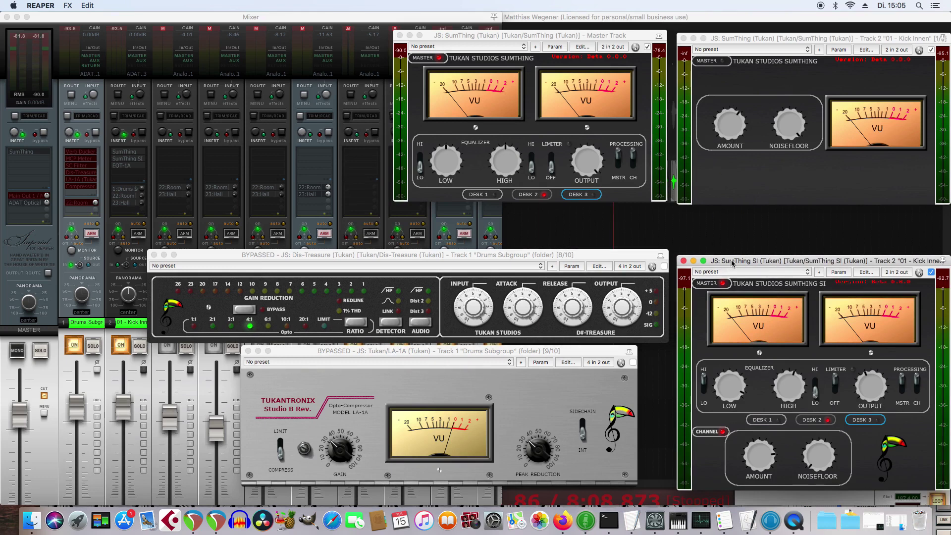
{"action": "left_click_drag", "start_coordinate": [728, 263], "coordinate": [728, 215]}
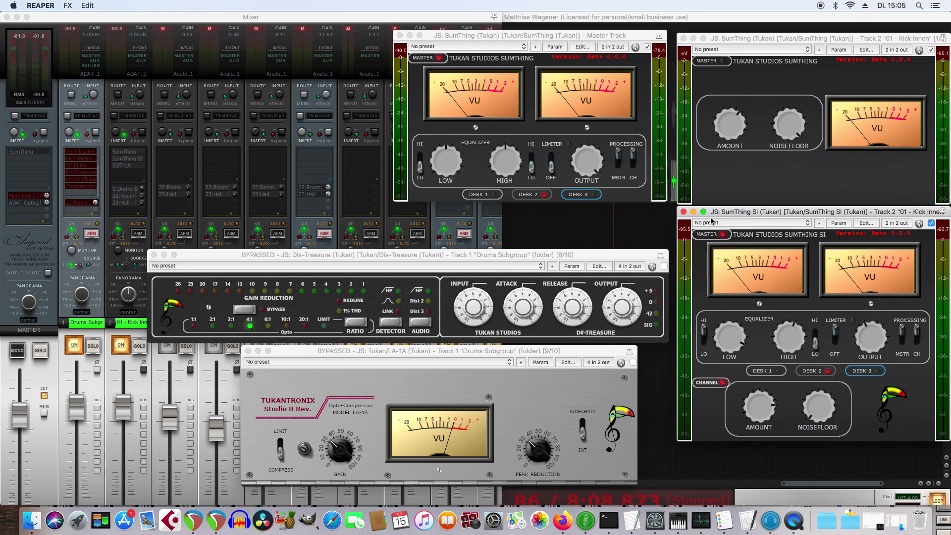
Close the Master Track SumThing, kick SumThing, and SumThing SI windows
{"action": "left_click", "coordinate": [400, 36]}
{"action": "left_click", "coordinate": [682, 38]}
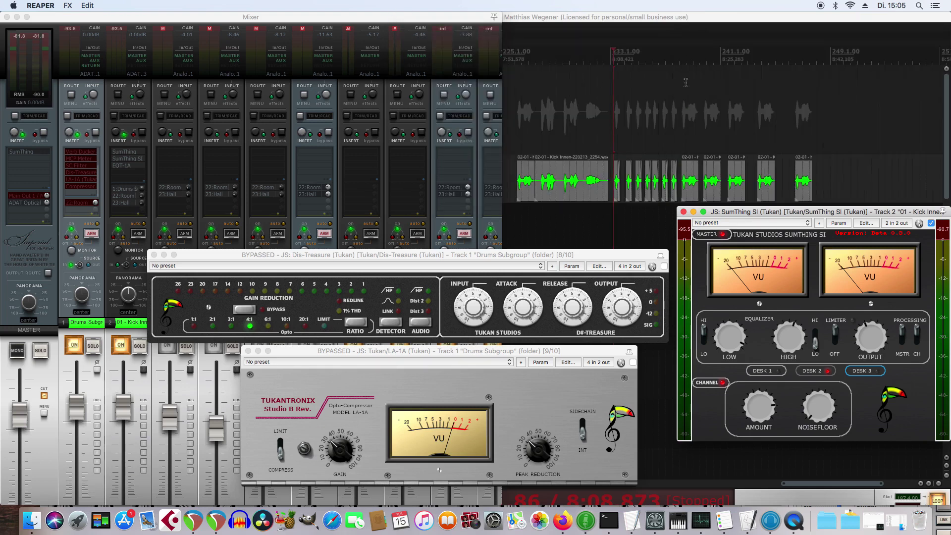
{"action": "left_click", "coordinate": [684, 212]}
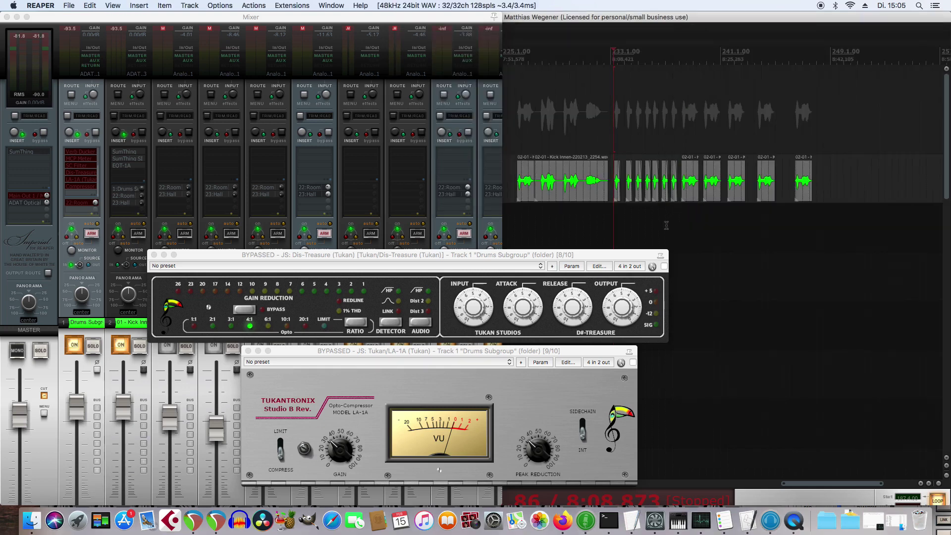
Move Dis-Treasure up-right, set its ratio to 10:1, and adjust the attack
{"action": "left_click_drag", "start_coordinate": [557, 257], "coordinate": [602, 246]}
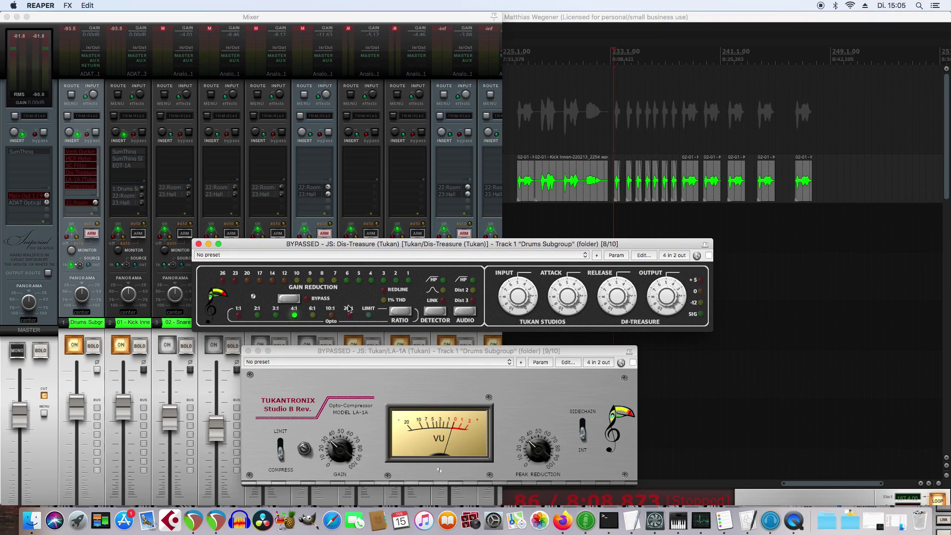
{"action": "left_click", "coordinate": [330, 318]}
{"action": "left_click_drag", "start_coordinate": [567, 304], "coordinate": [571, 300]}
Close Dis-Treasure, flip LA-1A's SIDECHAIN/INT switch several times ending on INT, then close LA-1A
{"action": "left_click", "coordinate": [199, 243]}
{"action": "left_click_drag", "start_coordinate": [398, 423], "coordinate": [407, 315]}
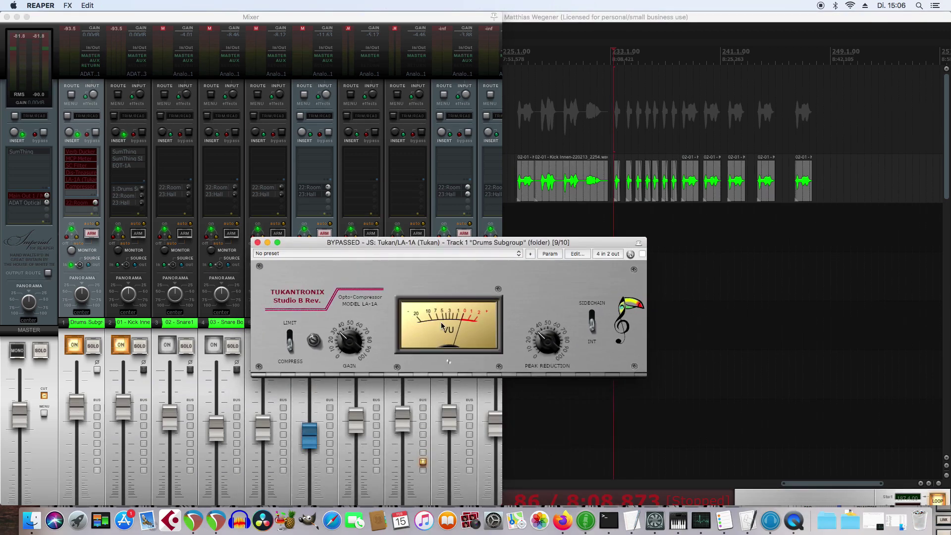
{"action": "left_click", "coordinate": [593, 322]}
{"action": "left_click", "coordinate": [593, 322]}
{"action": "left_click", "coordinate": [592, 320]}
{"action": "left_click", "coordinate": [592, 321]}
{"action": "left_click", "coordinate": [591, 321]}
{"action": "left_click", "coordinate": [590, 320]}
{"action": "left_click", "coordinate": [592, 321]}
{"action": "left_click", "coordinate": [592, 319]}
{"action": "left_click", "coordinate": [594, 316]}
{"action": "left_click", "coordinate": [591, 319]}
{"action": "left_click", "coordinate": [257, 242]}
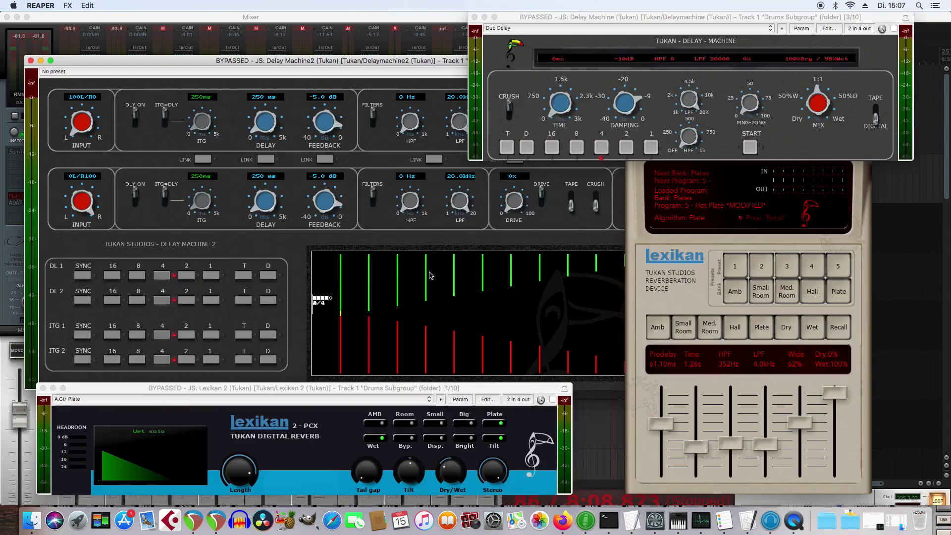
Open the drum subgroup's effects, set Delay Machine2's second delay to 450 ms, and close it
{"action": "left_click", "coordinate": [88, 151]}
{"action": "left_click_drag", "start_coordinate": [275, 215], "coordinate": [276, 242]}
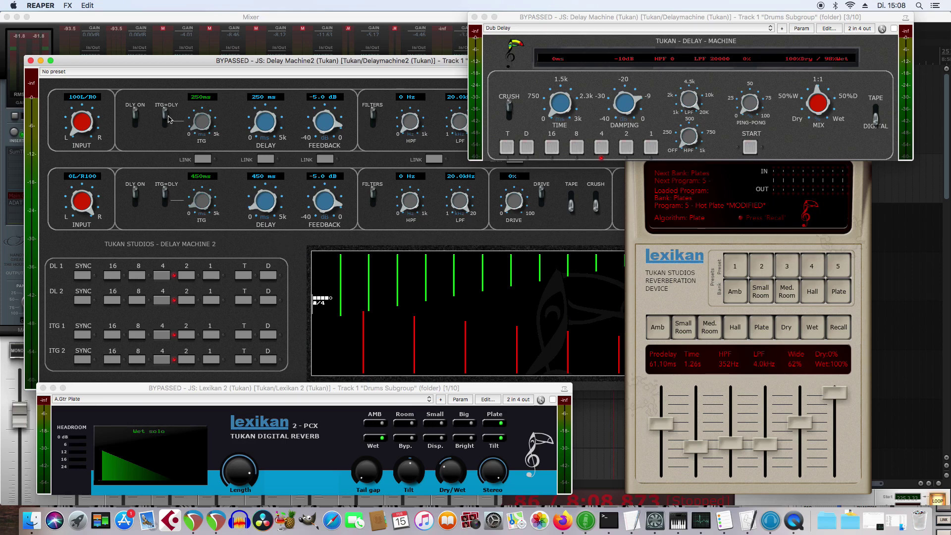
{"action": "left_click", "coordinate": [31, 61]}
Close the Lexikan 2, Delay Machine, and Lexikan plugin windows
{"action": "left_click", "coordinate": [43, 388]}
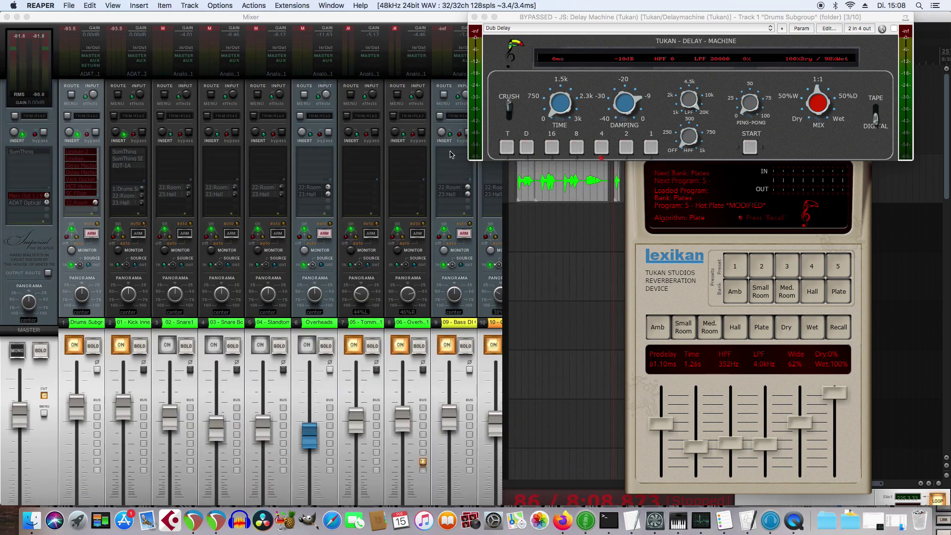
{"action": "left_click", "coordinate": [475, 17]}
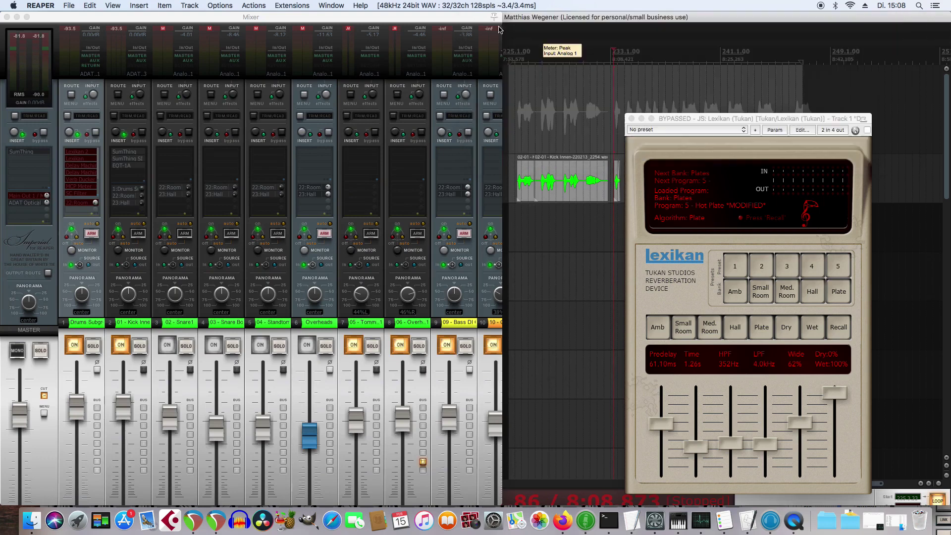
{"action": "left_click", "coordinate": [631, 119]}
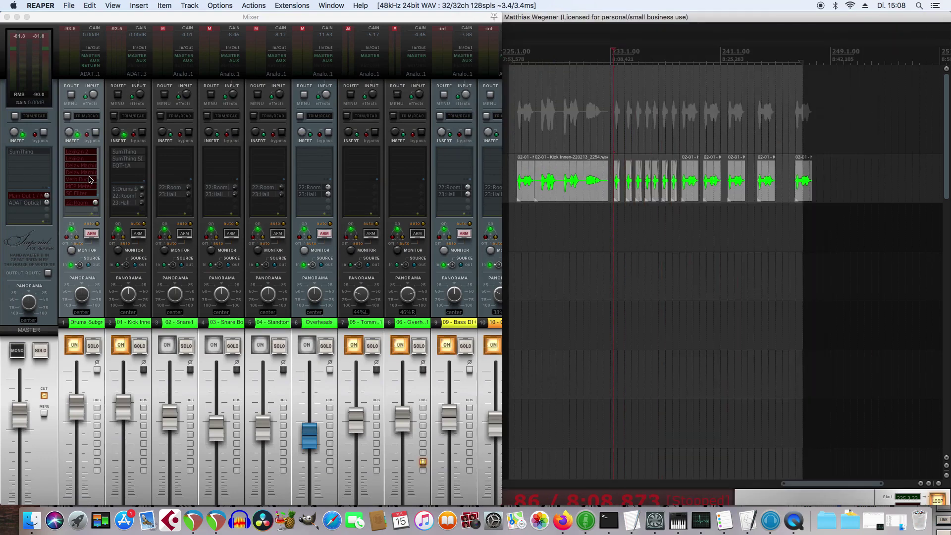
Open the drum subgroup's bypassed Verb Ducker and move its window down-right
{"action": "scroll", "coordinate": [87, 179], "scroll_direction": "down", "scroll_amount": 1}
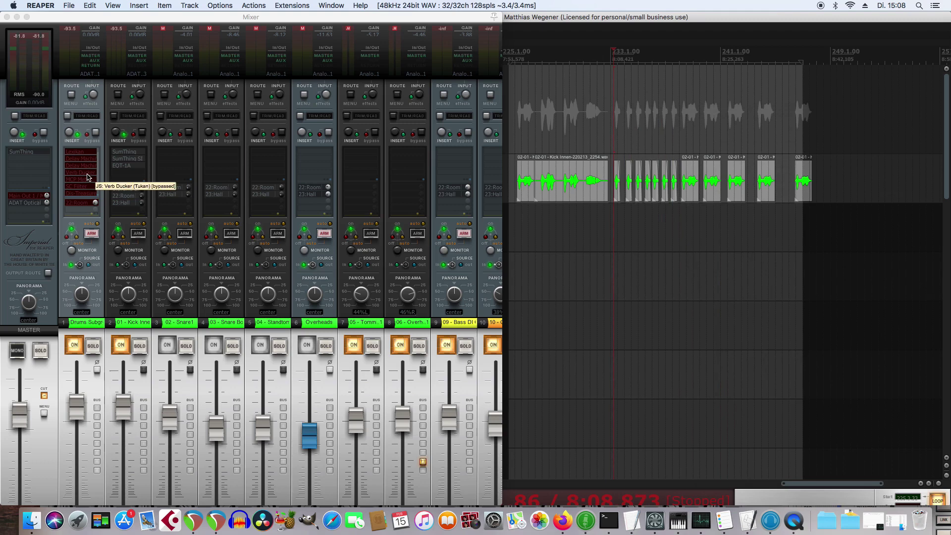
{"action": "left_click", "coordinate": [88, 172]}
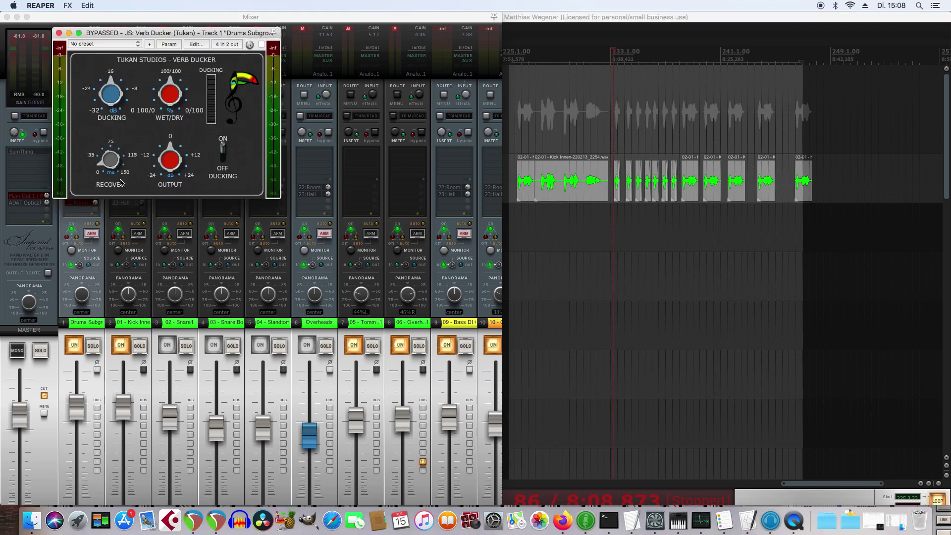
{"action": "left_click", "coordinate": [261, 44]}
{"action": "left_click_drag", "start_coordinate": [241, 35], "coordinate": [731, 320]}
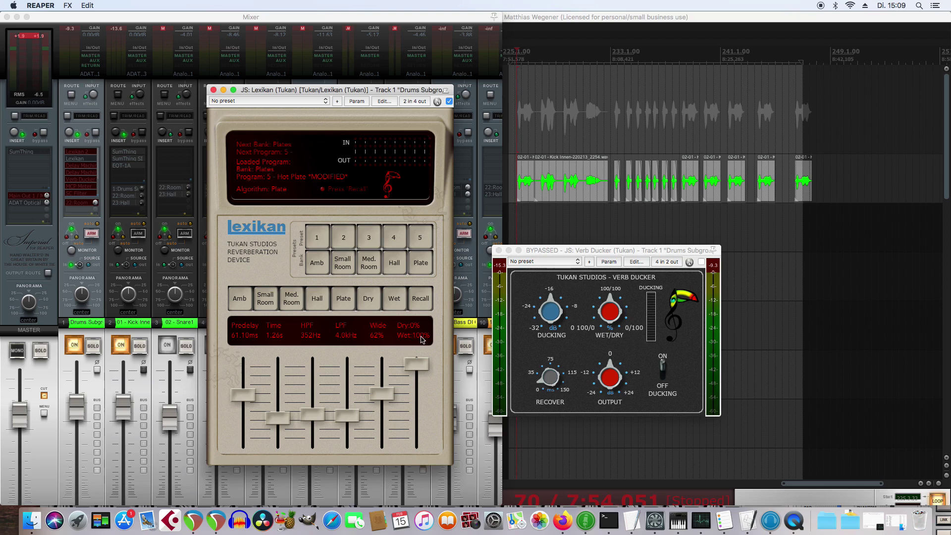
{"action": "key", "text": "space"}
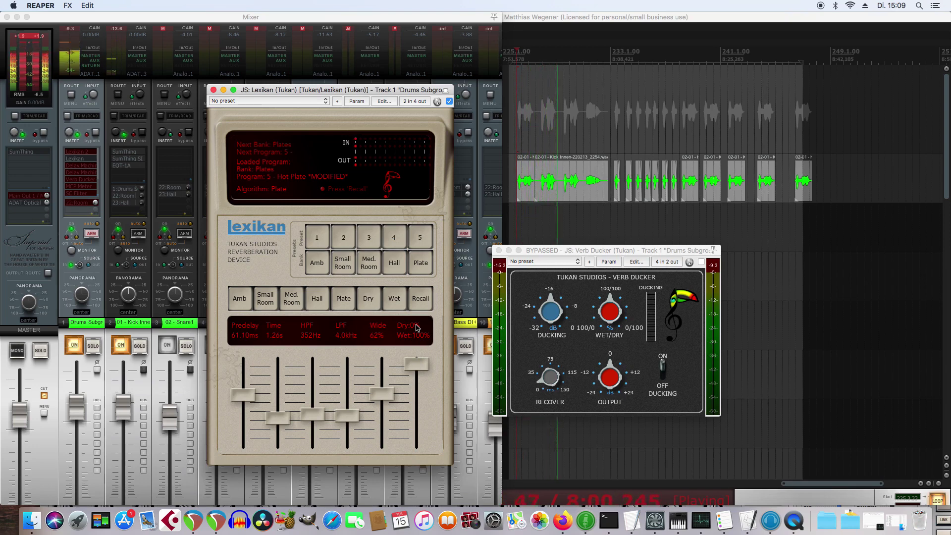
{"action": "key", "text": "space"}
{"action": "left_click_drag", "start_coordinate": [419, 364], "coordinate": [419, 416]}
{"action": "left_click", "coordinate": [427, 295]}
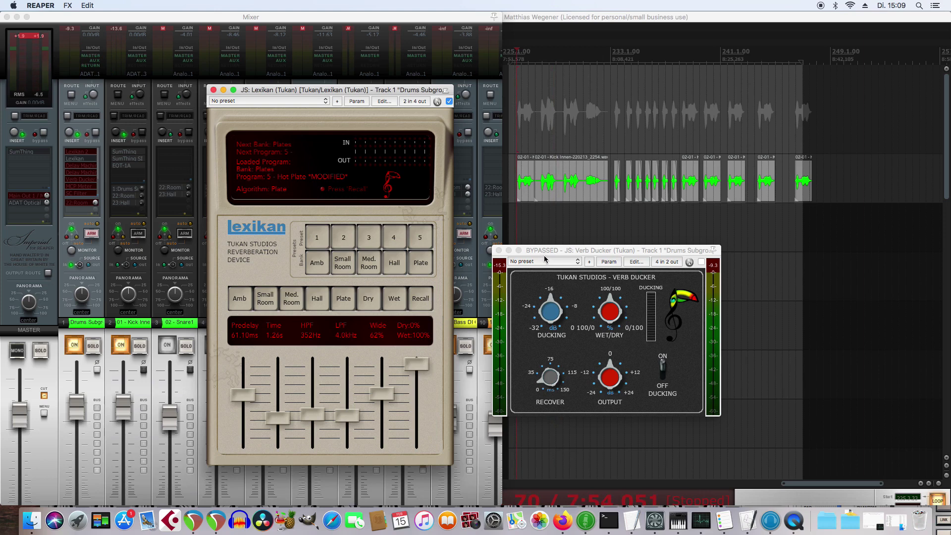
{"action": "left_click_drag", "start_coordinate": [582, 253], "coordinate": [554, 242]}
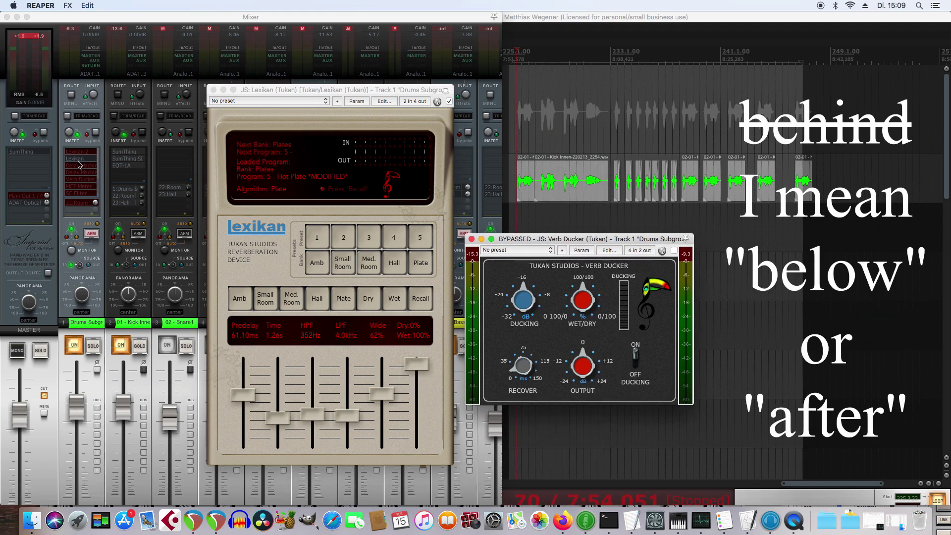
{"action": "scroll", "coordinate": [81, 167], "scroll_direction": "down", "scroll_amount": 2}
{"action": "scroll", "coordinate": [84, 174], "scroll_direction": "up", "scroll_amount": 1}
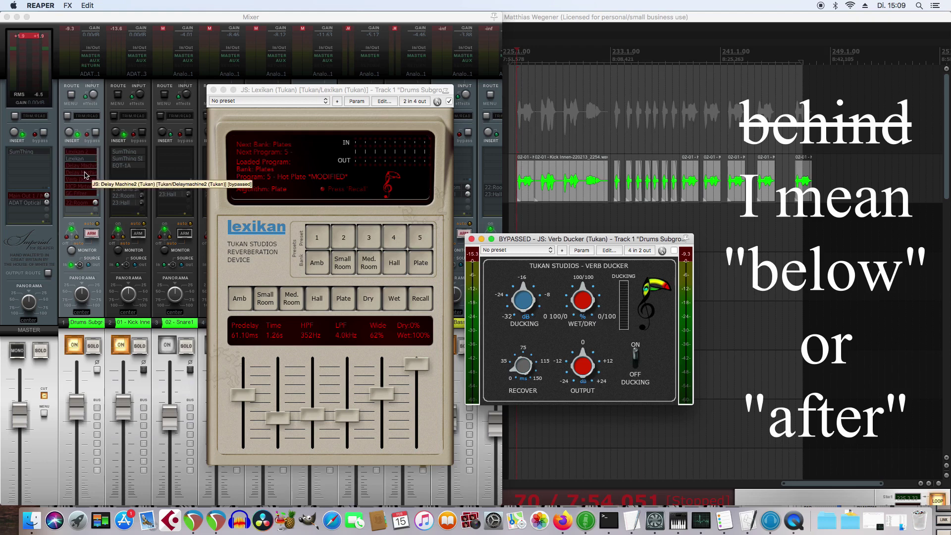
{"action": "scroll", "coordinate": [86, 175], "scroll_direction": "up", "scroll_amount": 1}
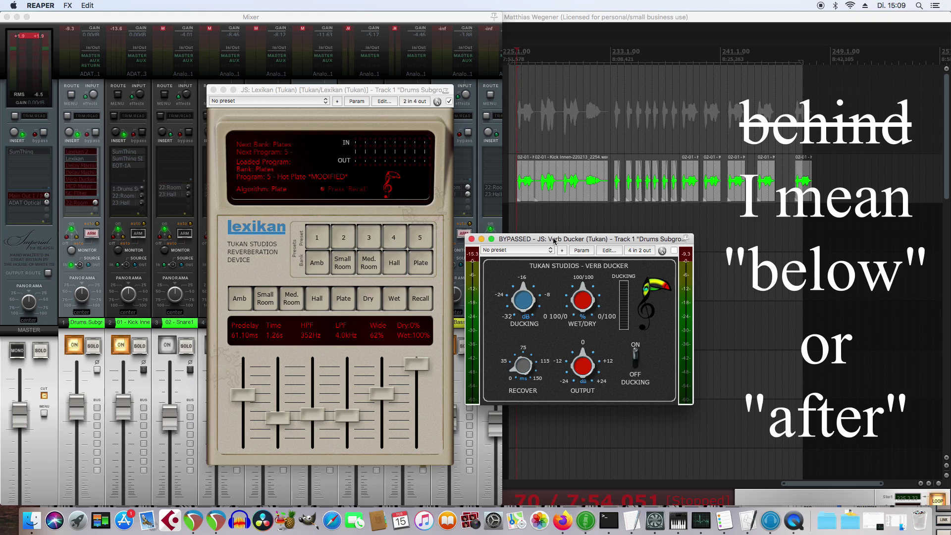
Enable Verb Ducker and audition different wet/dry amounts during playback
{"action": "left_click", "coordinate": [674, 250]}
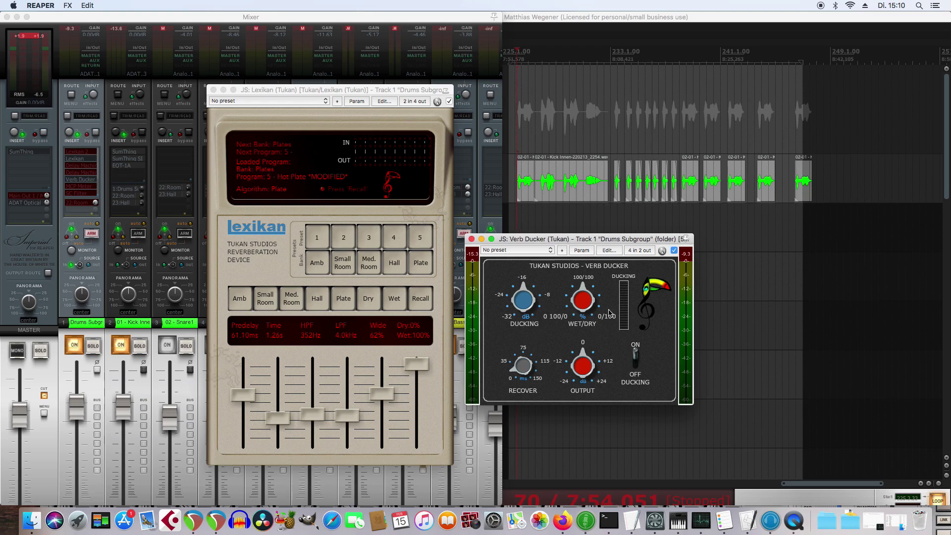
{"action": "left_click_drag", "start_coordinate": [583, 317], "coordinate": [590, 346]}
{"action": "key", "text": "space"}
{"action": "mouse_move", "coordinate": [580, 304]}
{"action": "left_mouse_down"}
{"action": "mouse_move", "coordinate": [592, 276]}
{"action": "mouse_move", "coordinate": [588, 320]}
{"action": "left_mouse_up"}
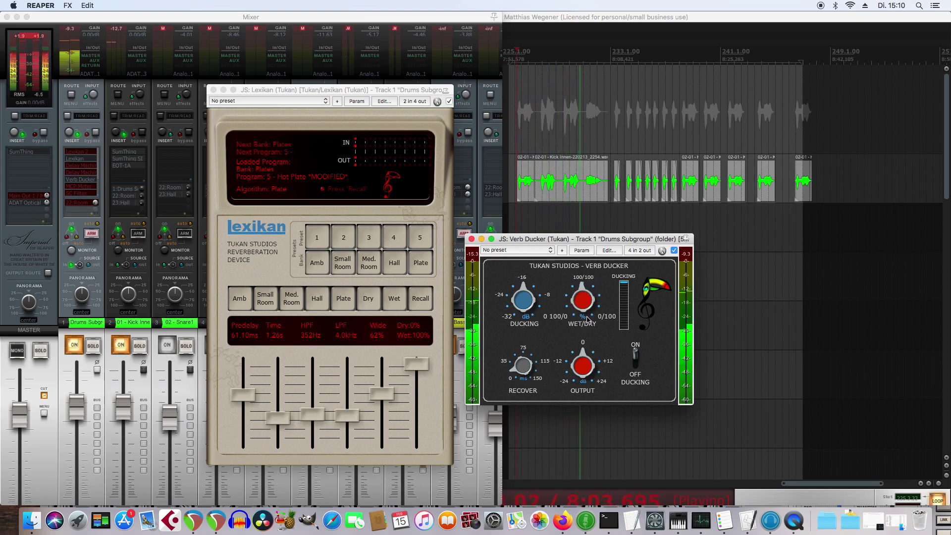
{"action": "key", "text": "space"}
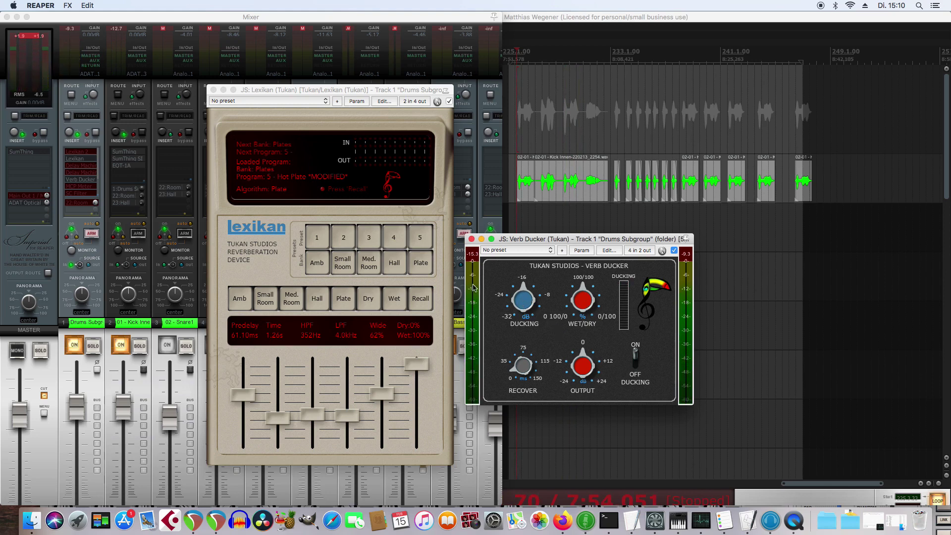
Lower the Verb Ducker's ducking amount and turn wet/dry toward dry while auditioning
{"action": "mouse_move", "coordinate": [522, 302]}
{"action": "left_mouse_down"}
{"action": "mouse_move", "coordinate": [521, 327]}
{"action": "mouse_move", "coordinate": [520, 303]}
{"action": "left_mouse_up"}
{"action": "key", "text": "space"}
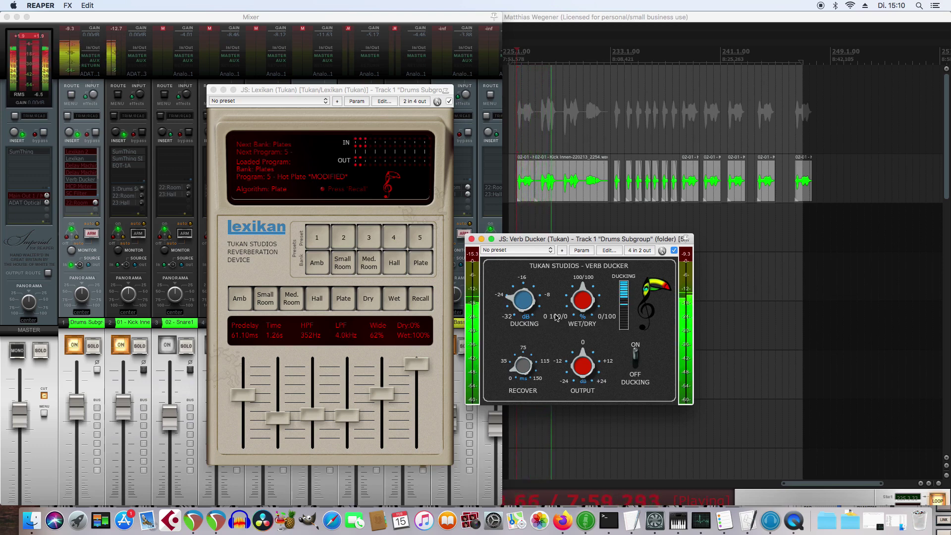
{"action": "key", "text": "space"}
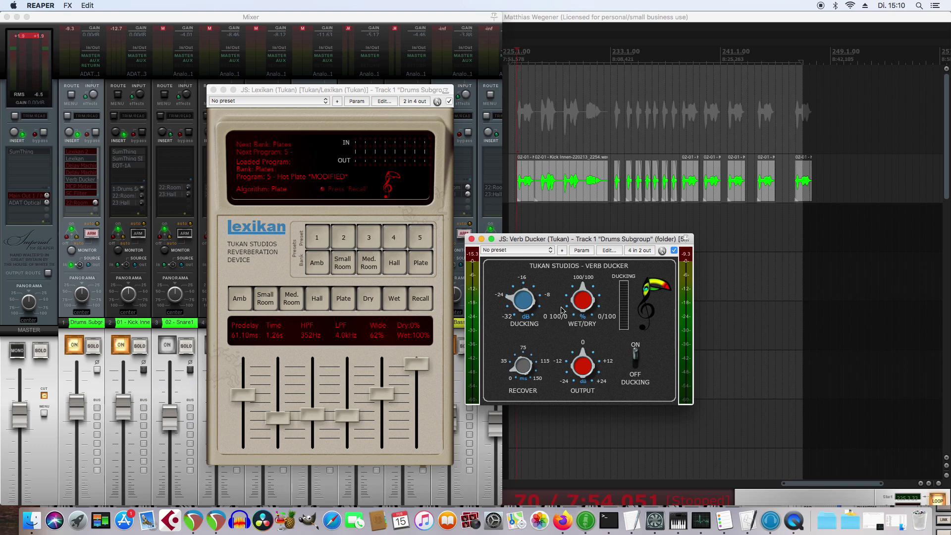
{"action": "left_click_drag", "start_coordinate": [525, 304], "coordinate": [525, 306]}
{"action": "left_click_drag", "start_coordinate": [582, 303], "coordinate": [583, 350]}
{"action": "key", "text": "space"}
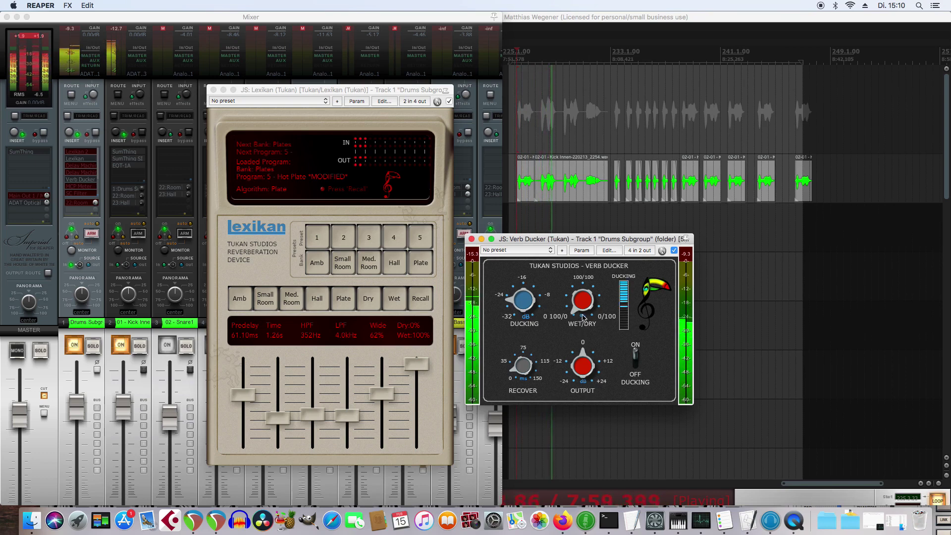
{"action": "key", "text": "space"}
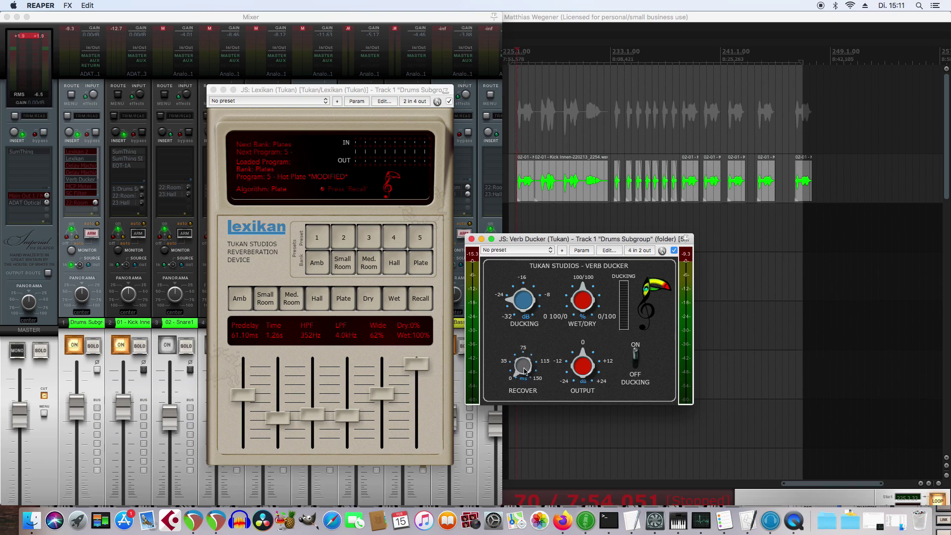
Audition again, adjust the Verb Ducker's output level, and close the Lexikan window
{"action": "key", "text": "space"}
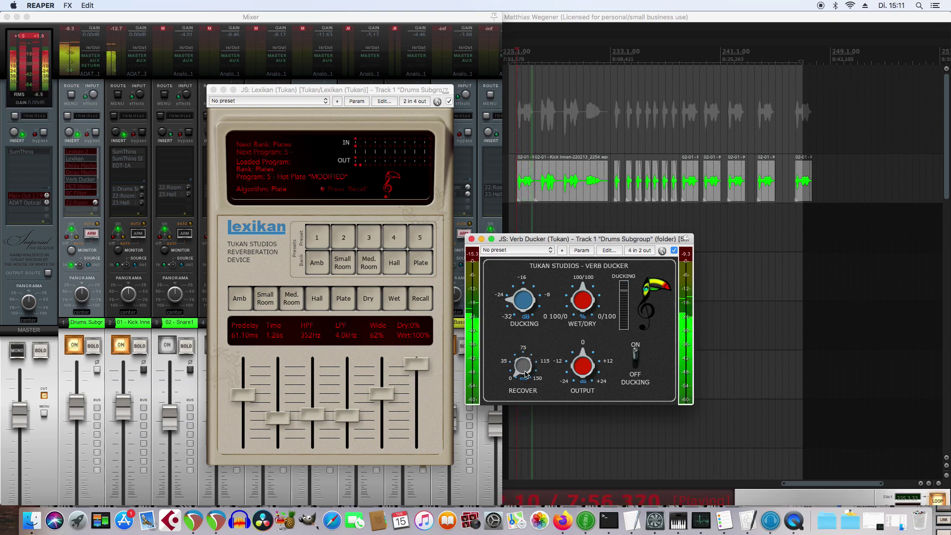
{"action": "key", "text": "space"}
{"action": "key", "text": "space"}
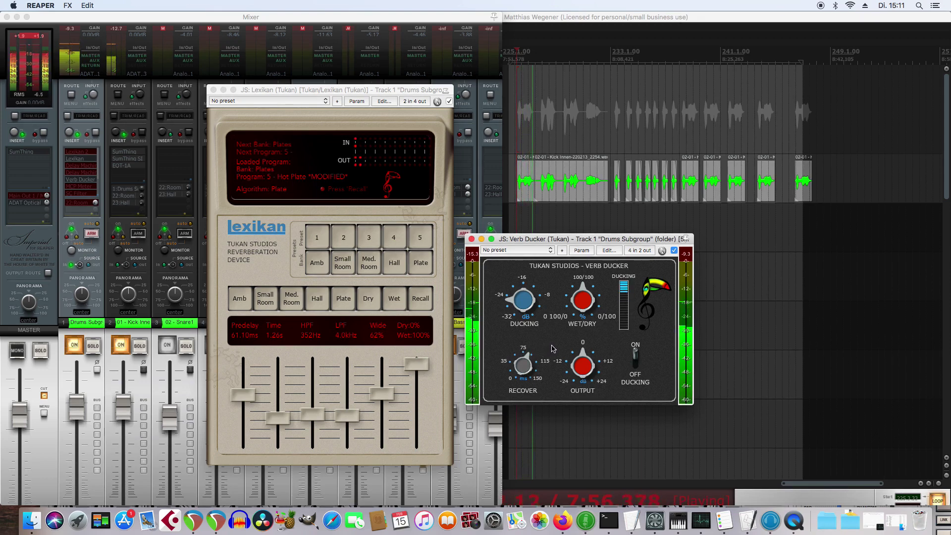
{"action": "key", "text": "space"}
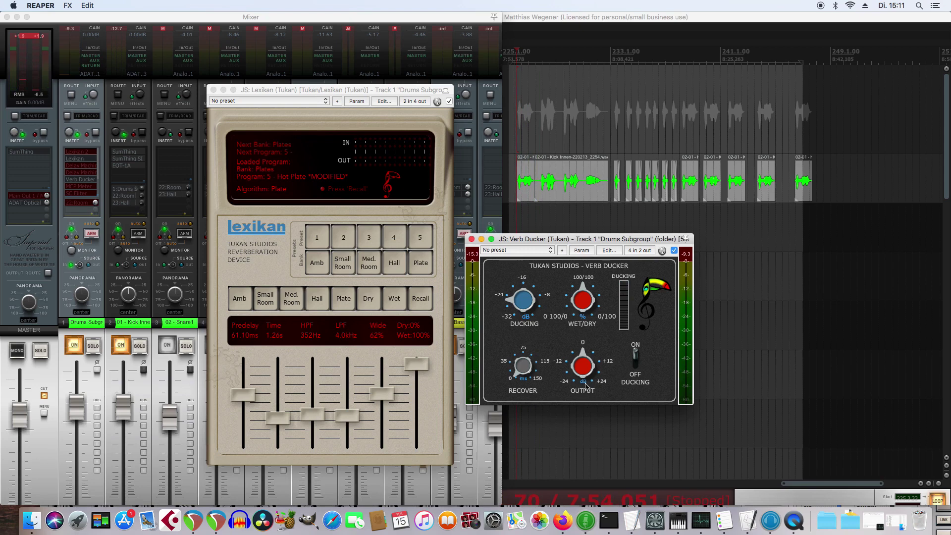
{"action": "left_click_drag", "start_coordinate": [588, 369], "coordinate": [592, 364]}
{"action": "left_click", "coordinate": [214, 90]}
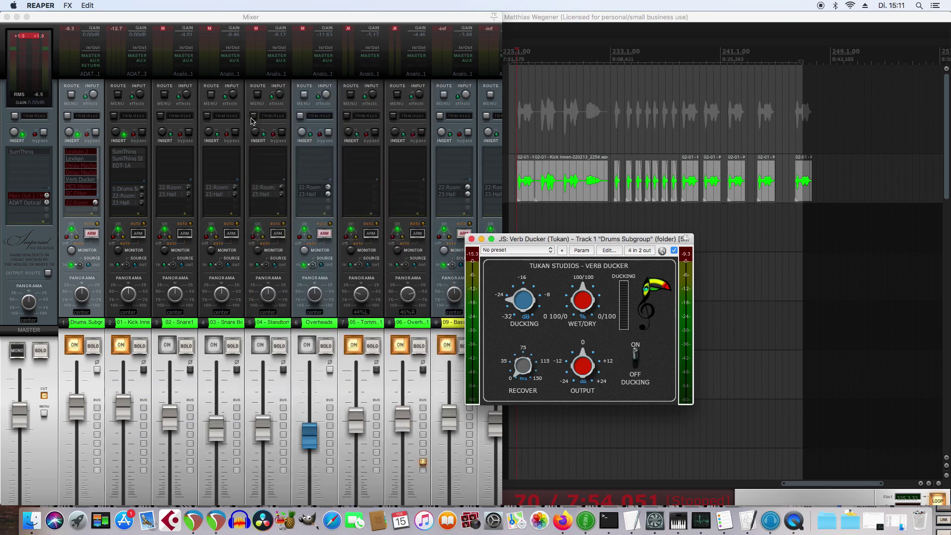
Close Verb Ducker, drag MCP Meter's Warn Level to -24, then reset it to 3.0
{"action": "left_click", "coordinate": [471, 239]}
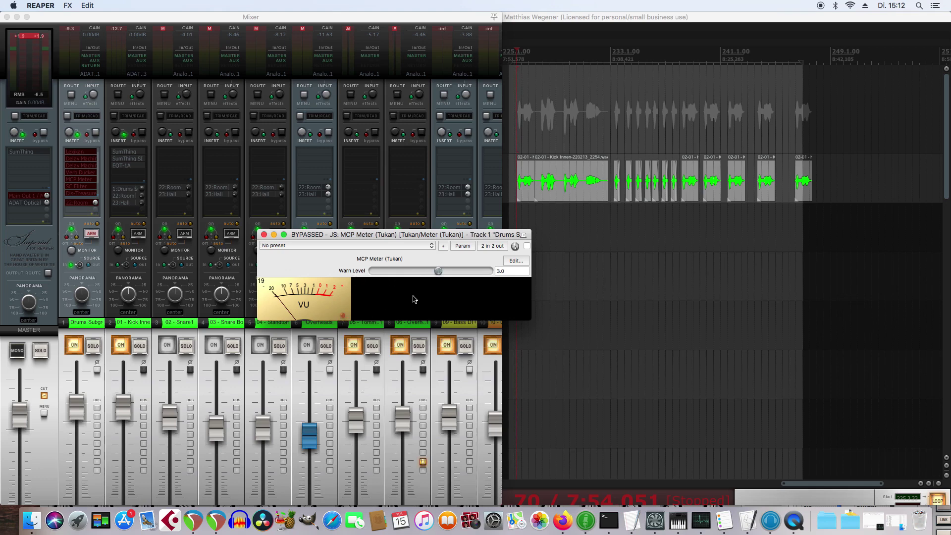
{"action": "left_click_drag", "start_coordinate": [438, 271], "coordinate": [504, 274]}
{"action": "double_click", "coordinate": [488, 272]}
Close the MCP Meter, open Tukan Compressor 2, and place the SC Filter window above it
{"action": "left_click", "coordinate": [264, 235]}
{"action": "scroll", "coordinate": [94, 188], "scroll_direction": "down", "scroll_amount": 3}
{"action": "left_click", "coordinate": [81, 186]}
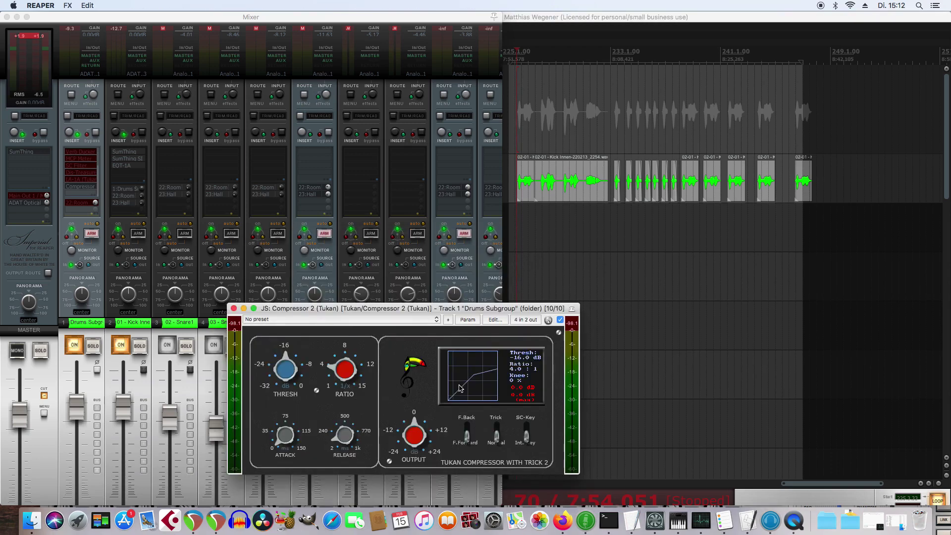
{"action": "left_click", "coordinate": [77, 170]}
{"action": "left_click_drag", "start_coordinate": [321, 89], "coordinate": [321, 43]}
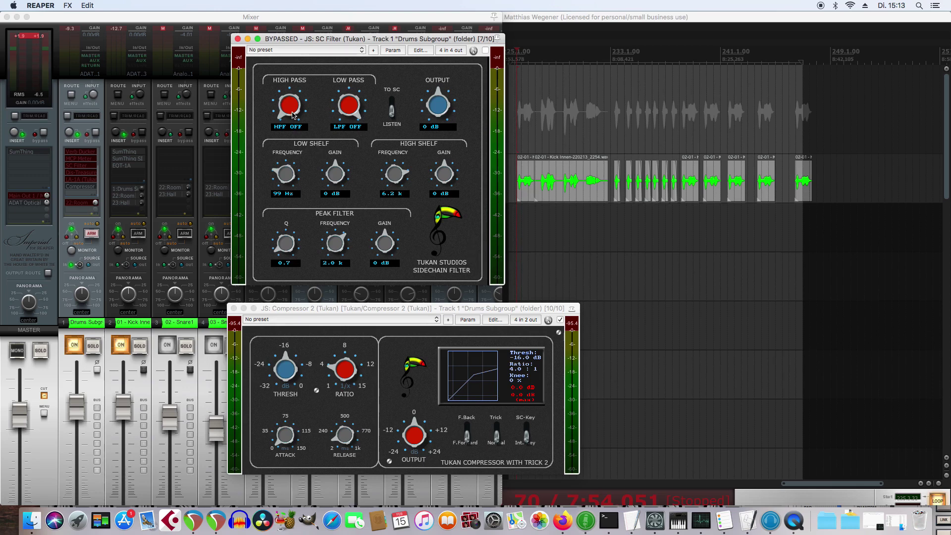
Reposition the SC Filter window and bypass Compressor 2
{"action": "mouse_move", "coordinate": [407, 364]}
{"action": "left_click_drag", "start_coordinate": [354, 42], "coordinate": [381, 57]}
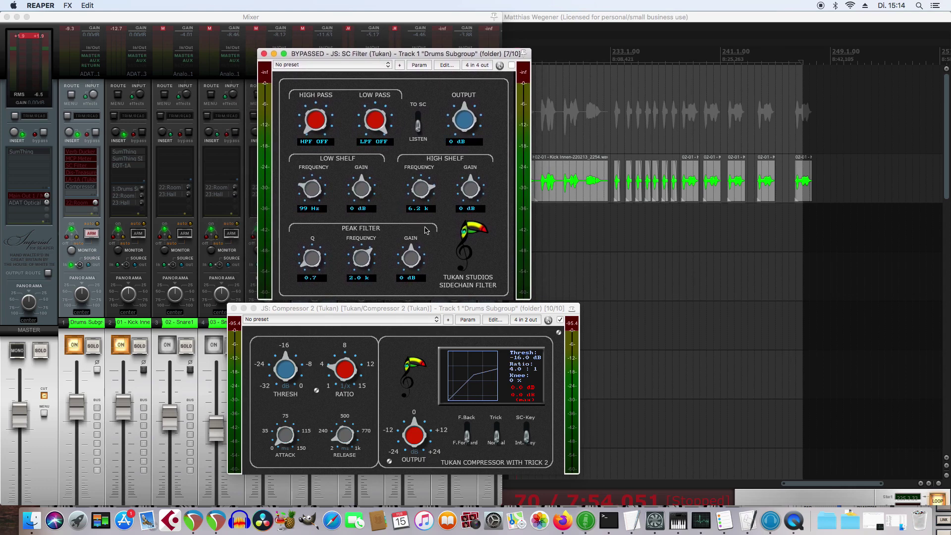
{"action": "left_click", "coordinate": [560, 320]}
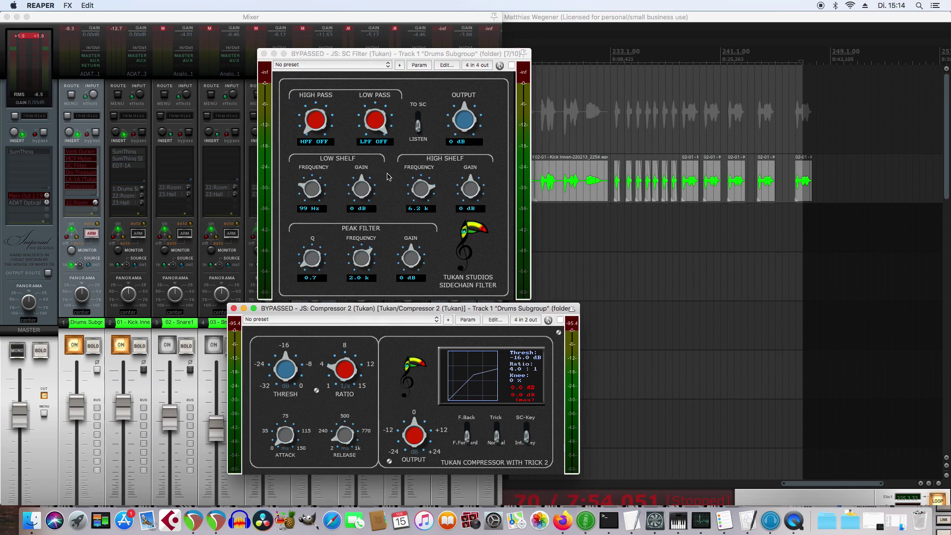
Set the SC Filter's low pass to about 1443 Hz while auditioning playback
{"action": "left_click_drag", "start_coordinate": [376, 54], "coordinate": [334, 54]}
{"action": "left_click_drag", "start_coordinate": [335, 148], "coordinate": [334, 141]}
{"action": "key", "text": "space"}
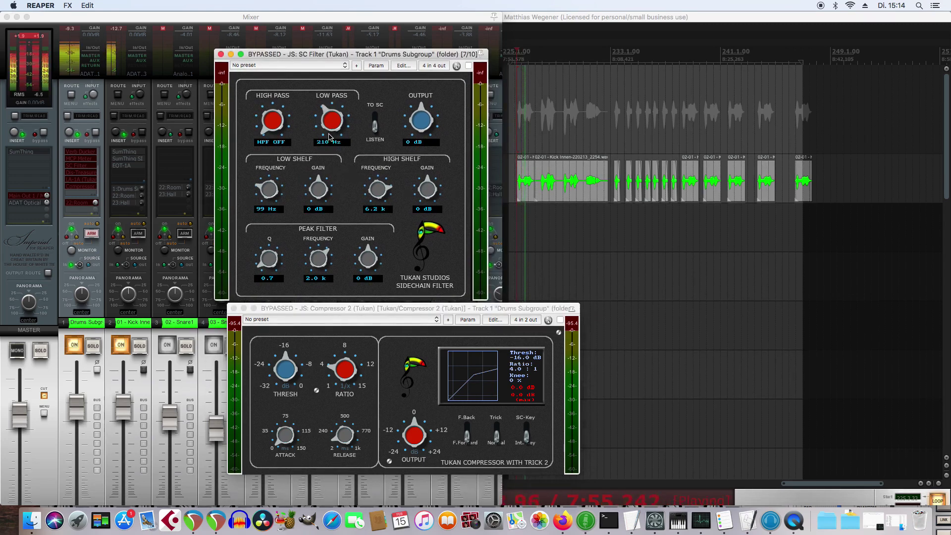
{"action": "left_click_drag", "start_coordinate": [333, 122], "coordinate": [334, 120]}
{"action": "key", "text": "space"}
Enable the SC Filter and audition a low pass sweep and a 527 Hz high pass during playback
{"action": "left_click", "coordinate": [468, 66]}
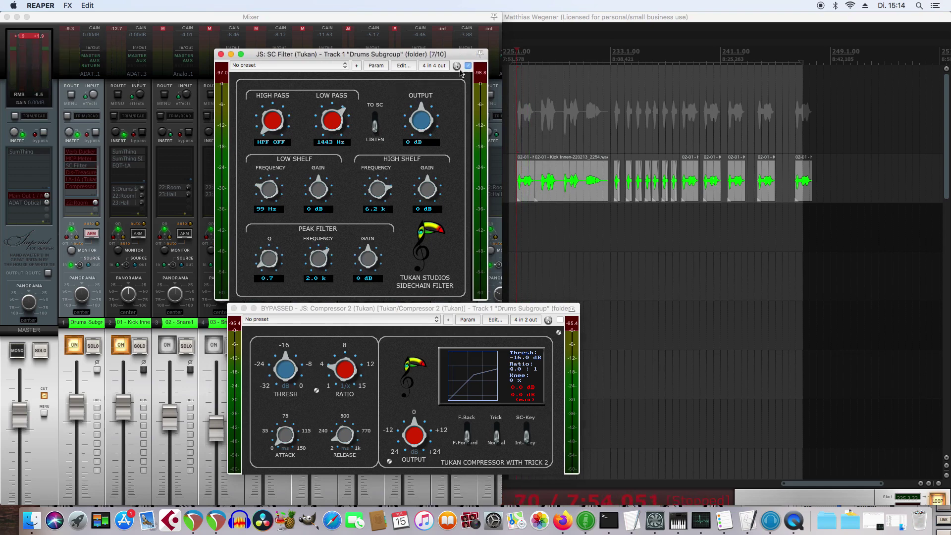
{"action": "key", "text": "space"}
{"action": "left_click_drag", "start_coordinate": [333, 130], "coordinate": [340, 110]}
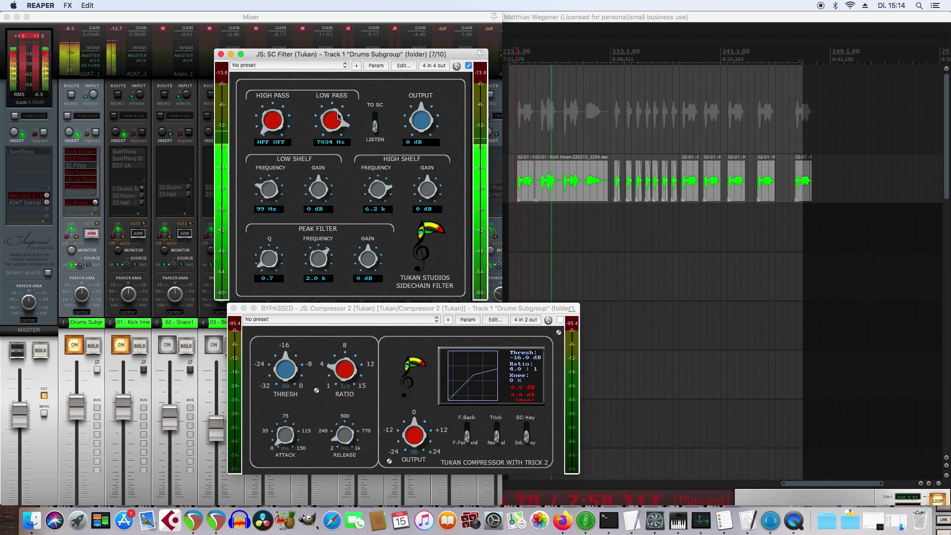
{"action": "key", "text": "space"}
{"action": "left_click_drag", "start_coordinate": [262, 132], "coordinate": [279, 170]}
{"action": "key", "text": "space"}
{"action": "key", "text": "space"}
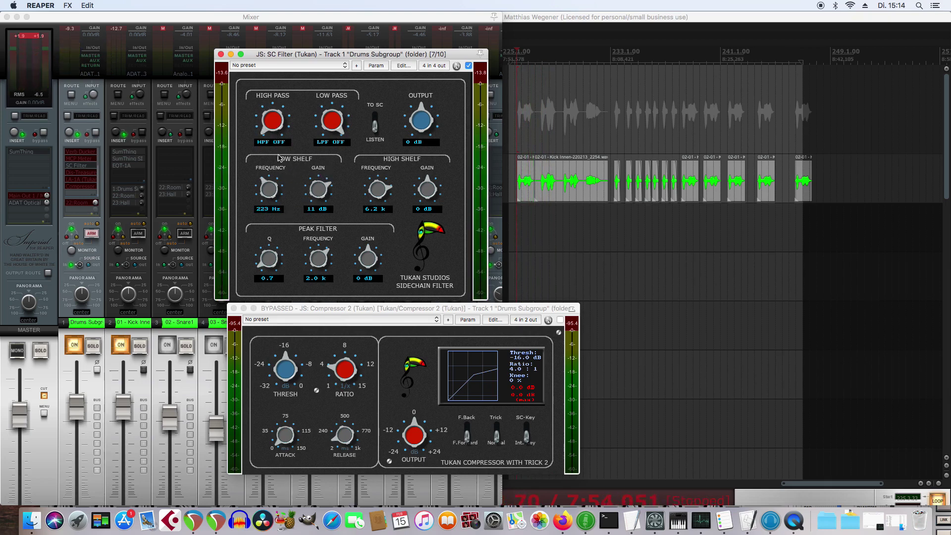
Audition a 14 dB low shelf boost and a high shelf boost, then reset both shelf gains to 0 dB
{"action": "left_click_drag", "start_coordinate": [311, 197], "coordinate": [356, 199]}
{"action": "key", "text": "space"}
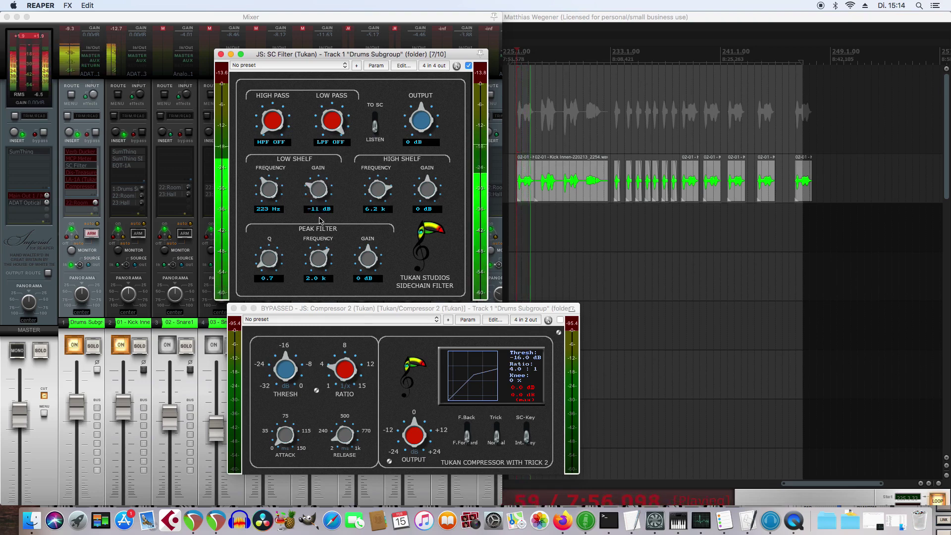
{"action": "left_click_drag", "start_coordinate": [376, 190], "coordinate": [424, 168]}
{"action": "key", "text": "space"}
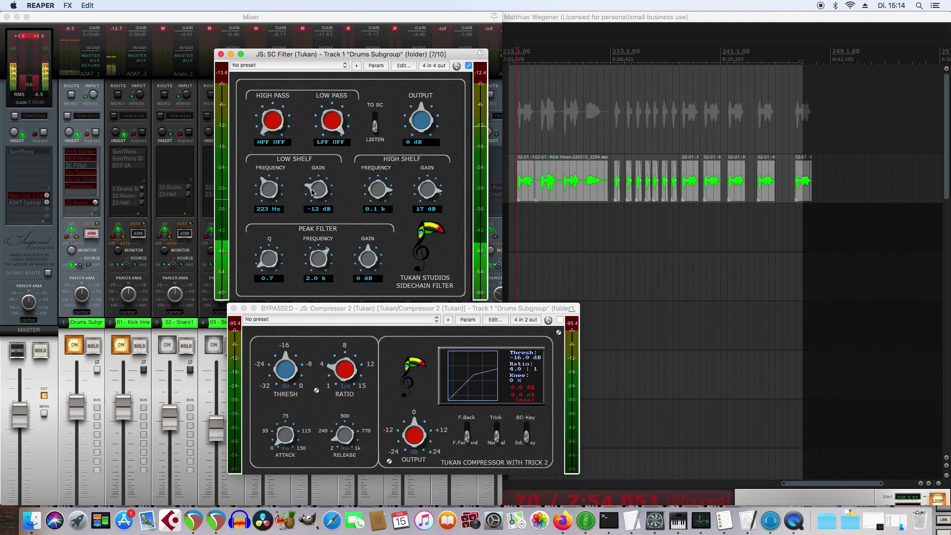
{"action": "double_click", "coordinate": [426, 191]}
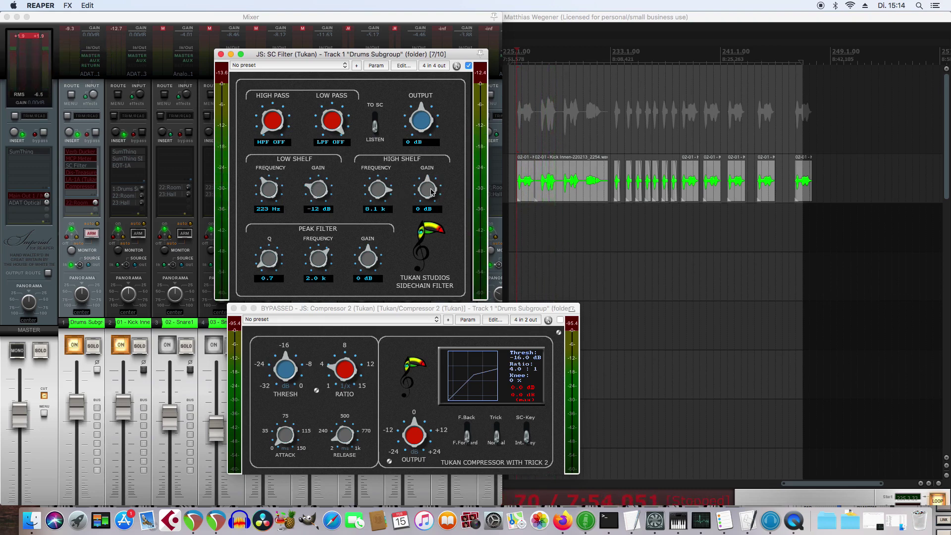
{"action": "double_click", "coordinate": [318, 189]}
Audition an 8 dB peak filter boost, reset the peak filter, and lower the low pass to 1901 Hz
{"action": "left_click_drag", "start_coordinate": [368, 262], "coordinate": [321, 250]}
{"action": "key", "text": "space"}
{"action": "double_click", "coordinate": [322, 250]}
{"action": "key", "text": "space"}
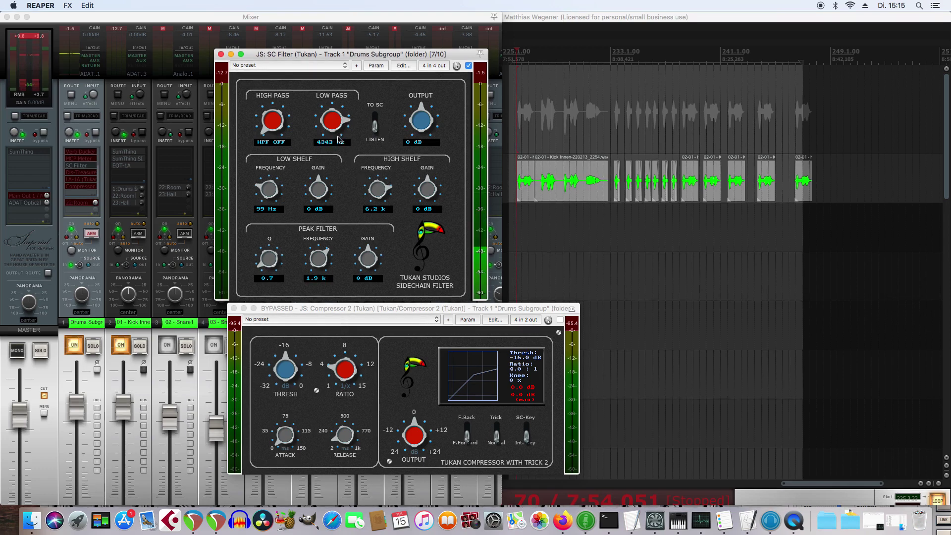
{"action": "left_click_drag", "start_coordinate": [342, 131], "coordinate": [338, 147]}
Raise the high pass to 399 Hz and compare the SC Filter bypassed versus enabled during playback
{"action": "left_click_drag", "start_coordinate": [277, 133], "coordinate": [323, 130]}
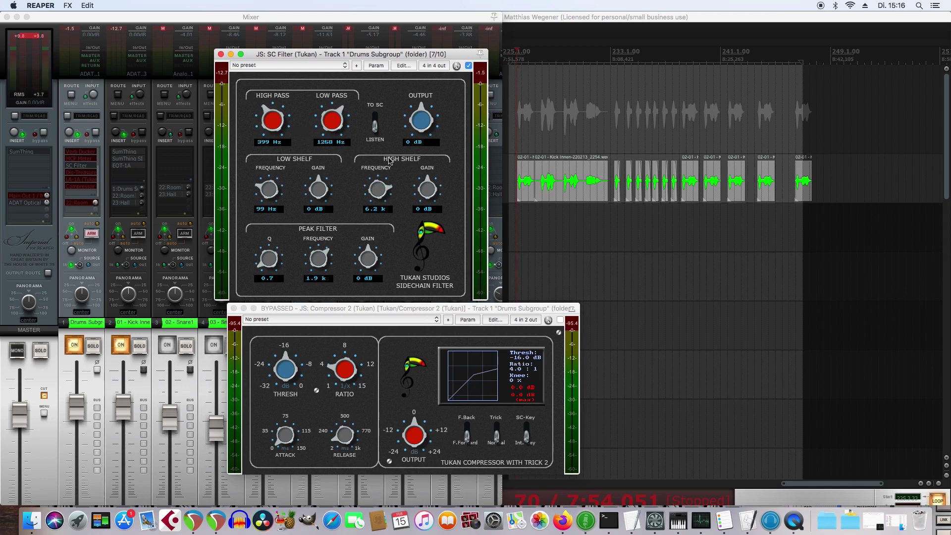
{"action": "key", "text": "space"}
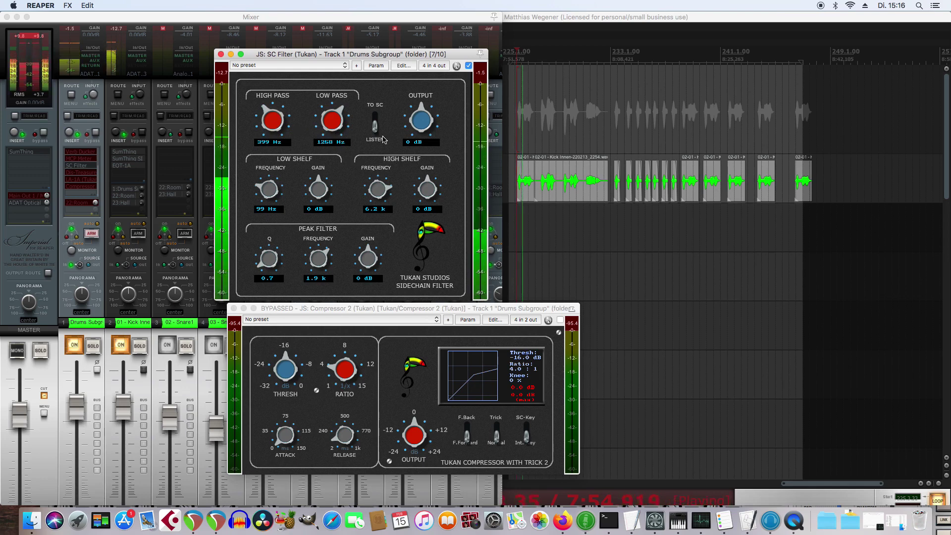
{"action": "key", "text": "space"}
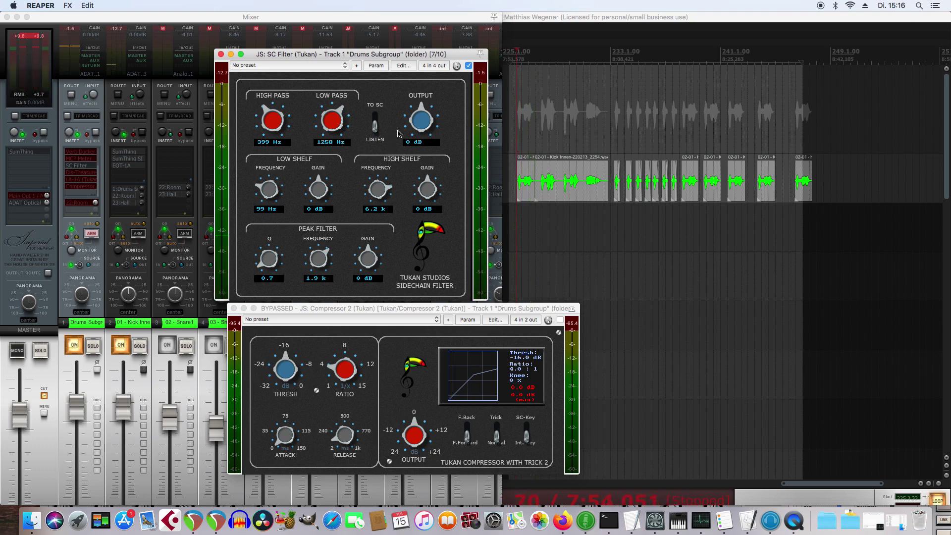
{"action": "left_click", "coordinate": [468, 66]}
{"action": "key", "text": "space"}
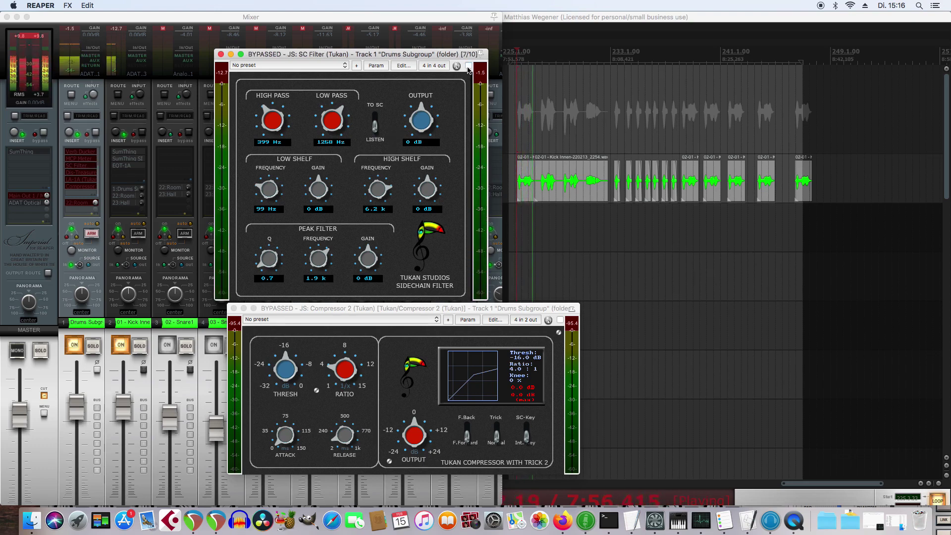
{"action": "key", "text": "space"}
{"action": "left_click", "coordinate": [468, 65]}
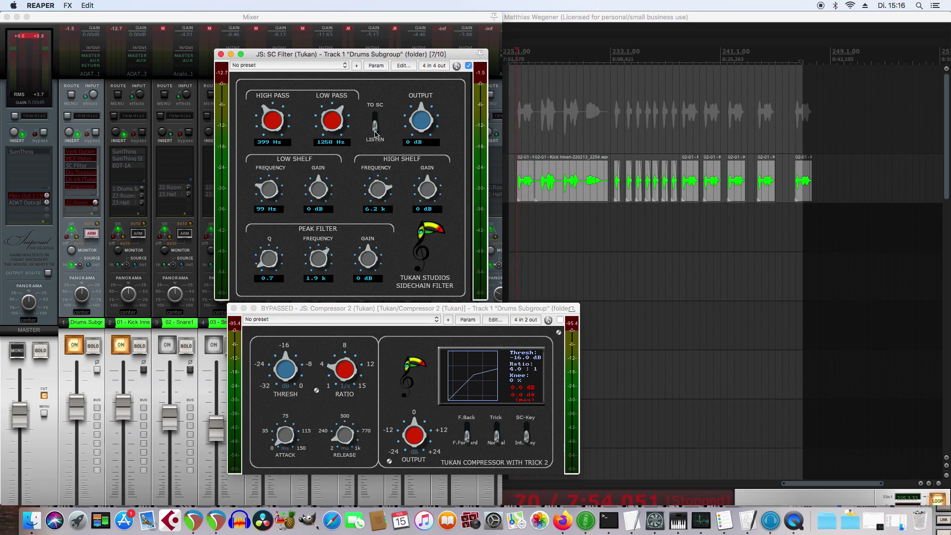
Switch the SC Filter output from LISTEN to TO SC and audition the result
{"action": "left_click", "coordinate": [375, 118]}
{"action": "key", "text": "space"}
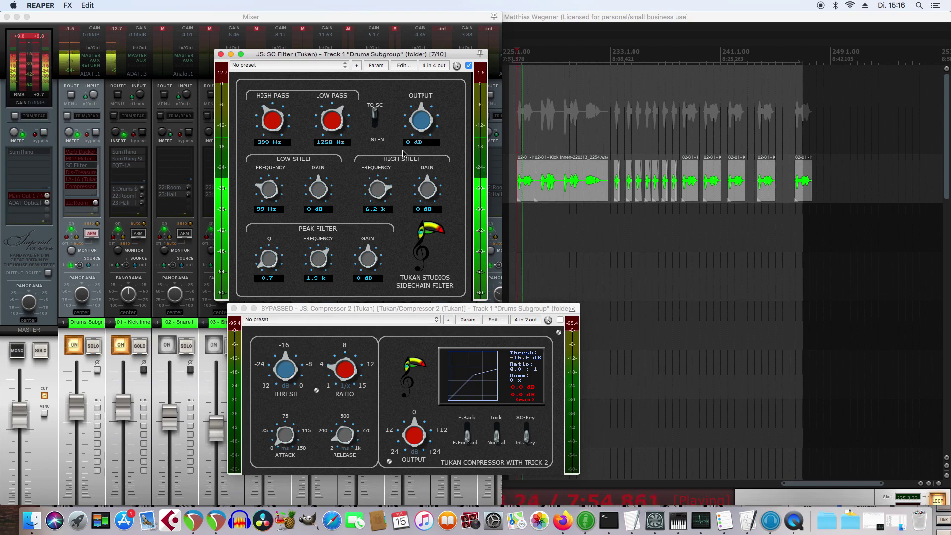
{"action": "key", "text": "space"}
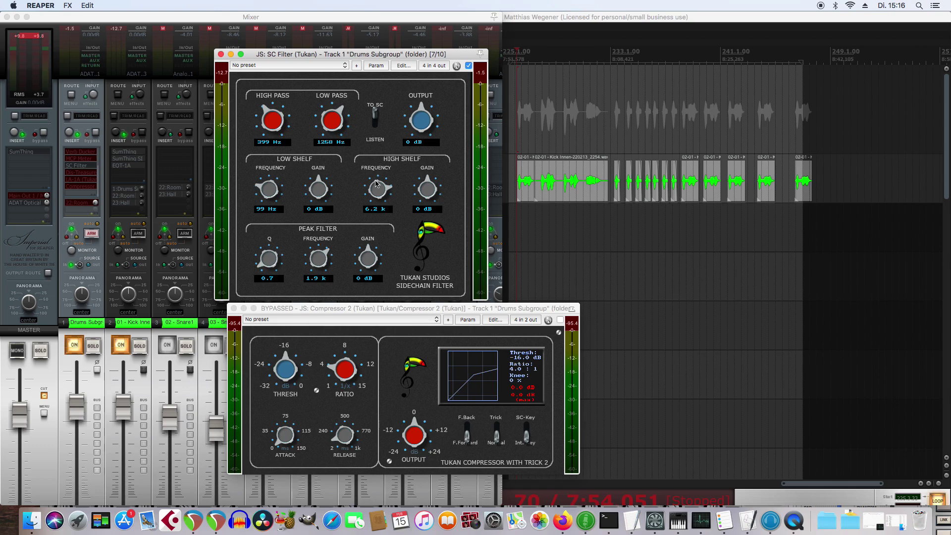
Re-enable Compressor 2 keyed from the external sidechain and narrow the SC Filter band to 2945–3533 Hz
{"action": "left_click", "coordinate": [560, 319]}
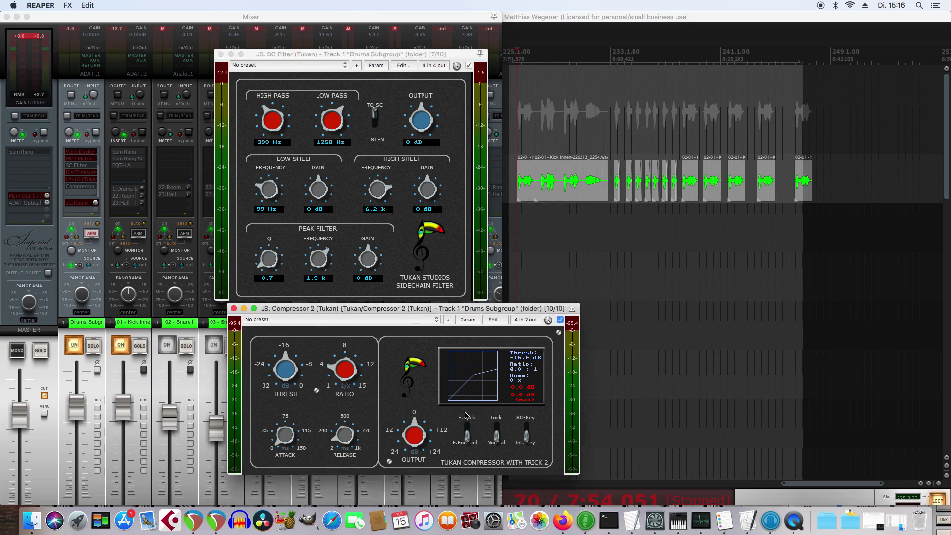
{"action": "left_click", "coordinate": [529, 433]}
{"action": "left_click_drag", "start_coordinate": [330, 123], "coordinate": [331, 108]}
{"action": "left_click_drag", "start_coordinate": [282, 124], "coordinate": [328, 128]}
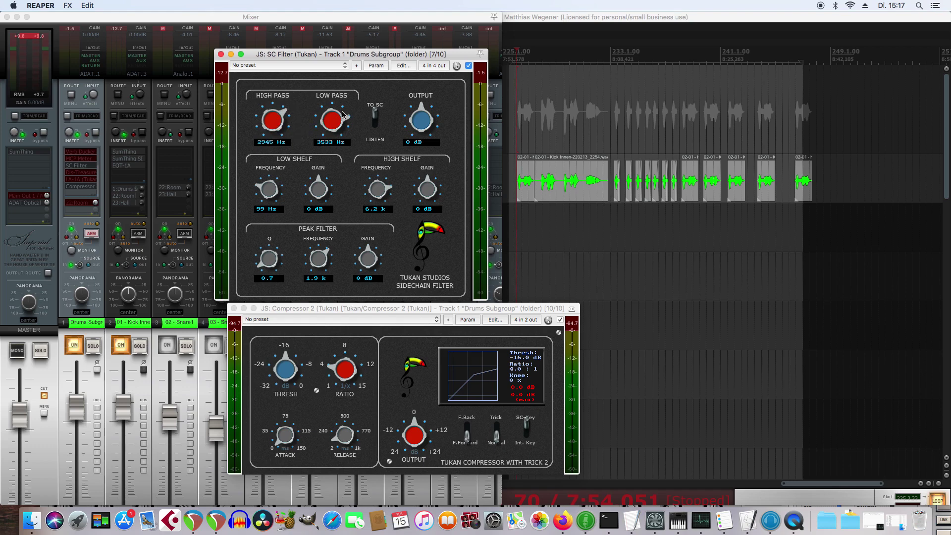
{"action": "left_click", "coordinate": [417, 311]}
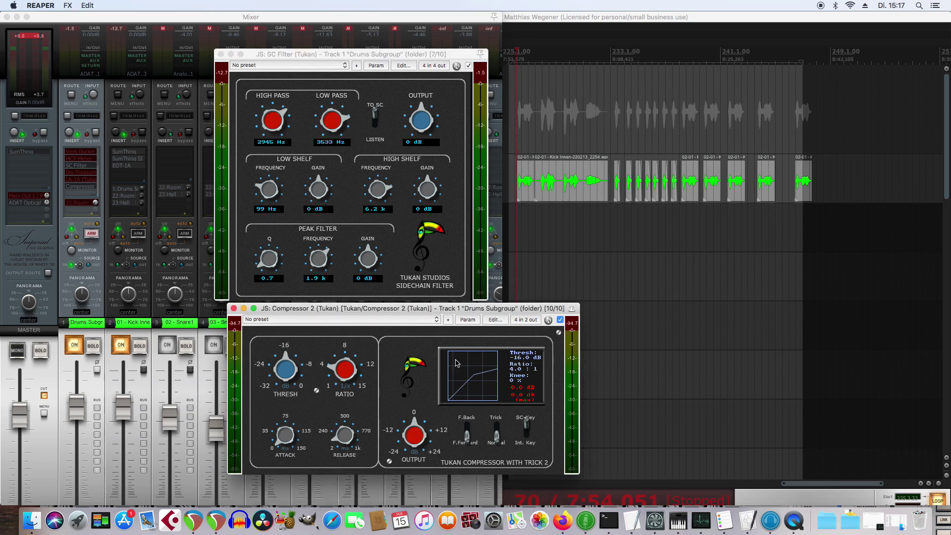